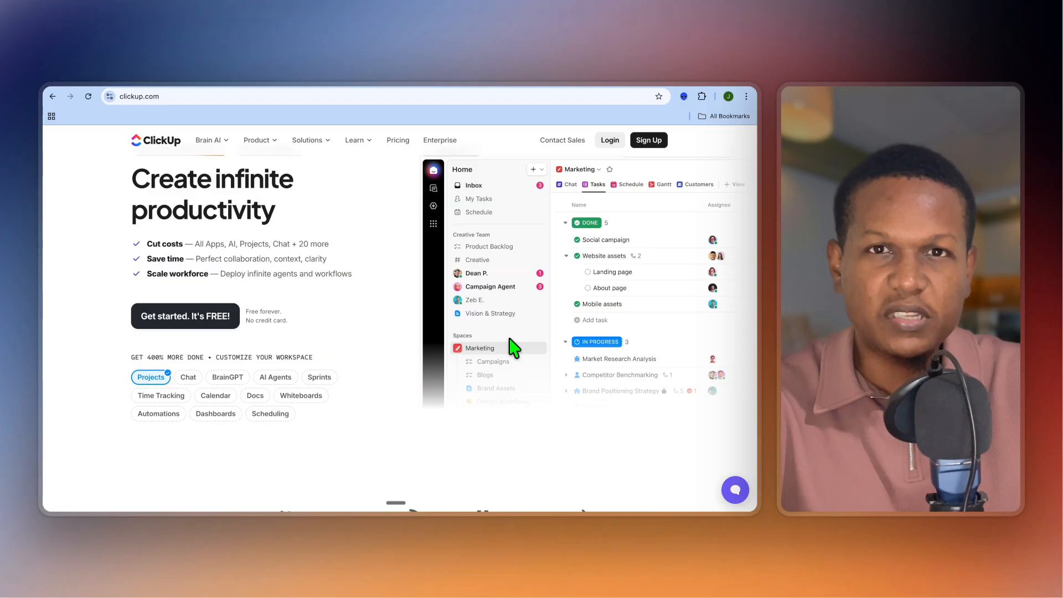
Step: Look through the ClickUp homepage, from the product overview to the section on work lost in context
scroll(510, 339, "down", 1)
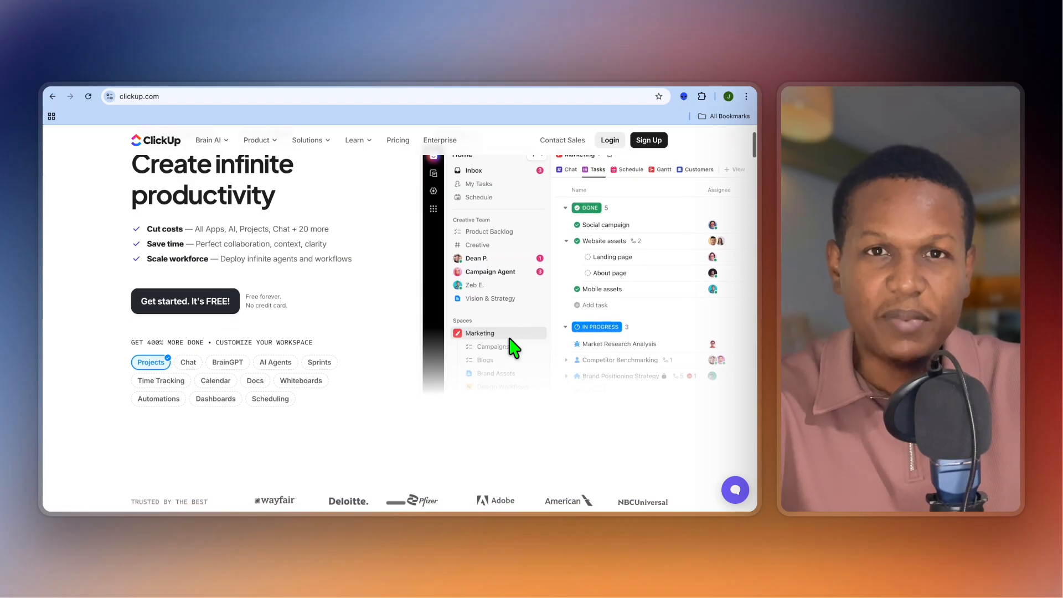
scroll(514, 348, "down", 1)
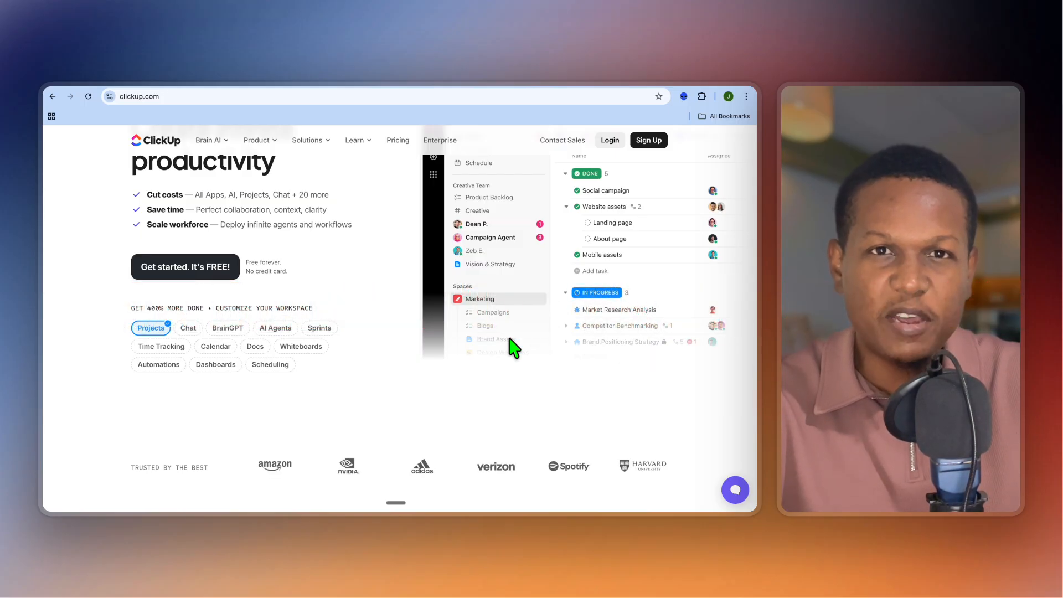
scroll(513, 348, "down", 1)
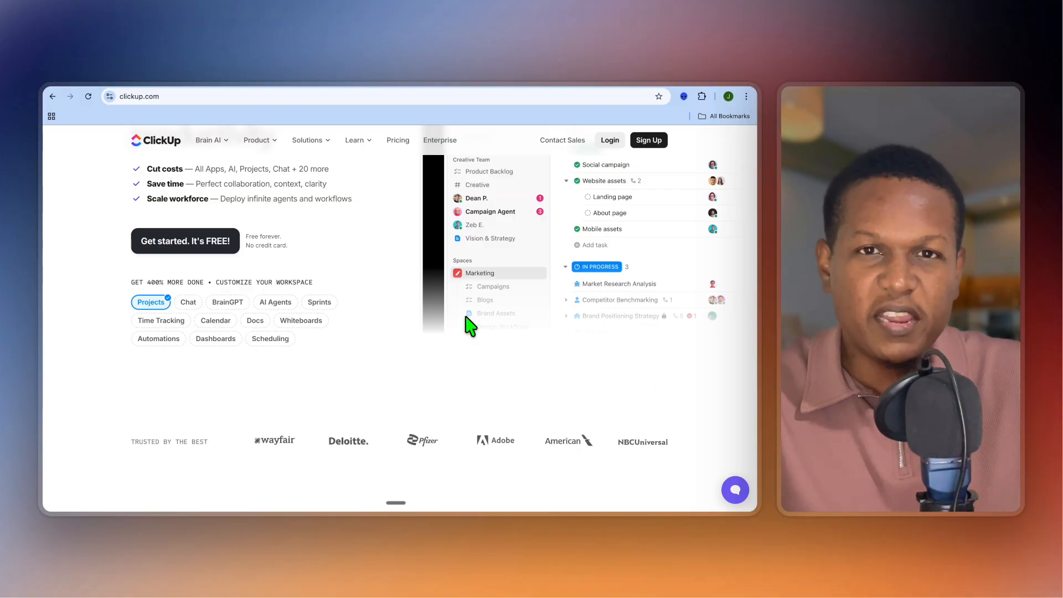
scroll(470, 325, "down", 3)
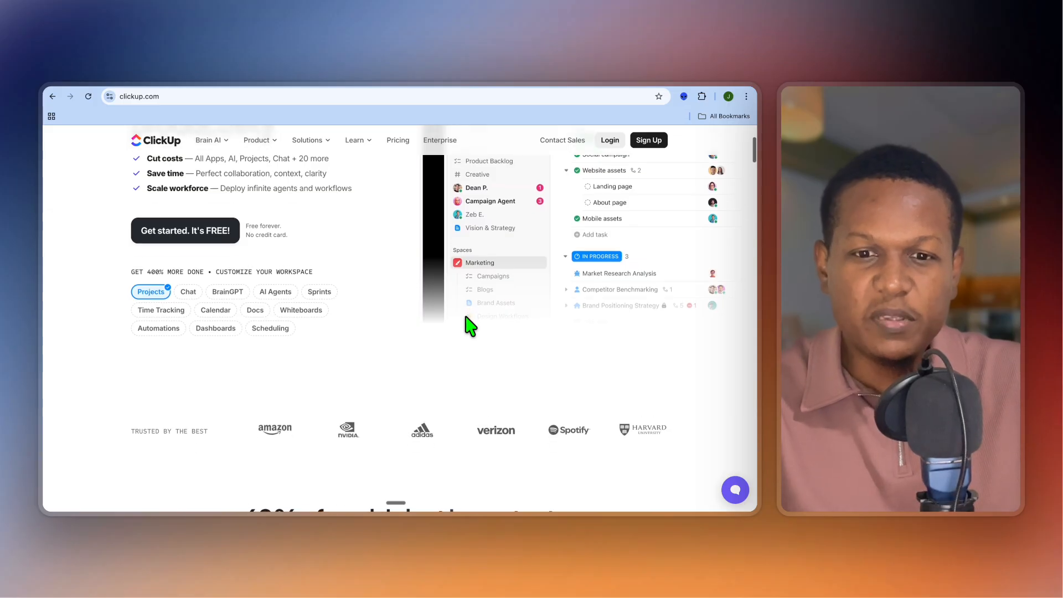
scroll(469, 325, "down", 2)
scroll(469, 325, "down", 1)
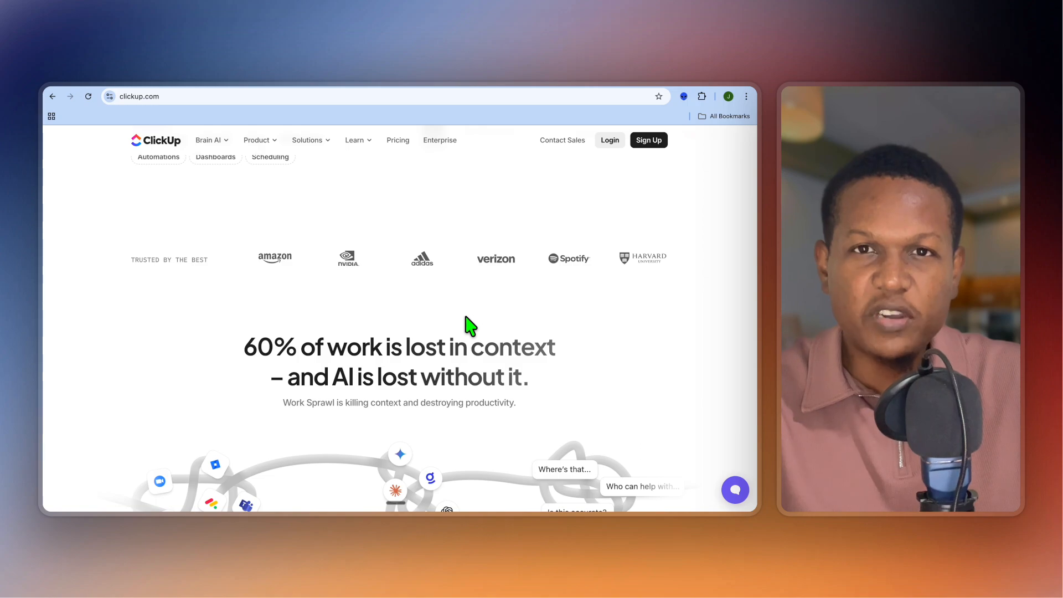
scroll(469, 325, "down", 1)
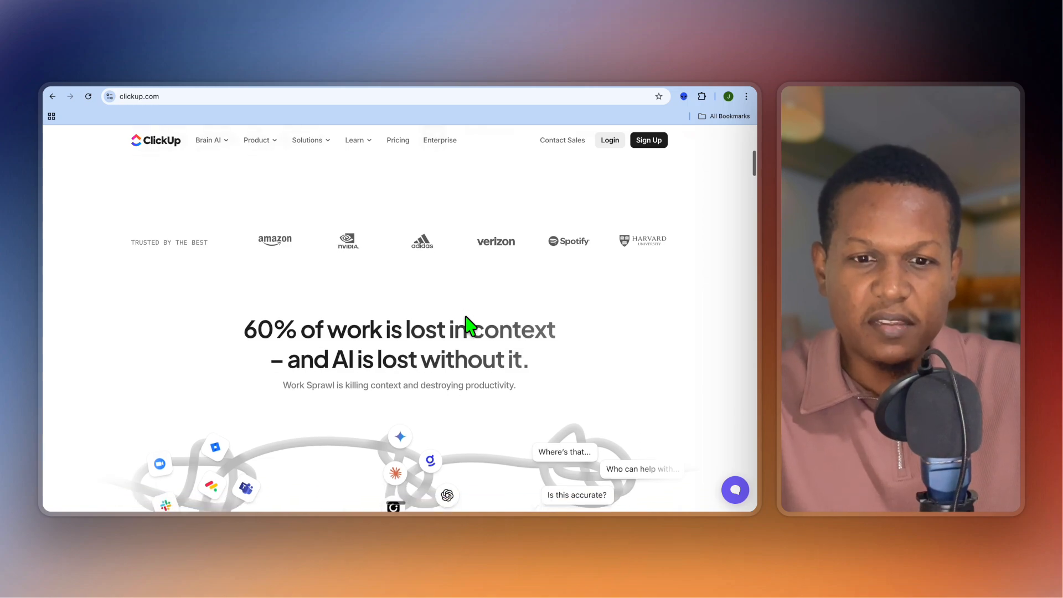
scroll(470, 325, "down", 5)
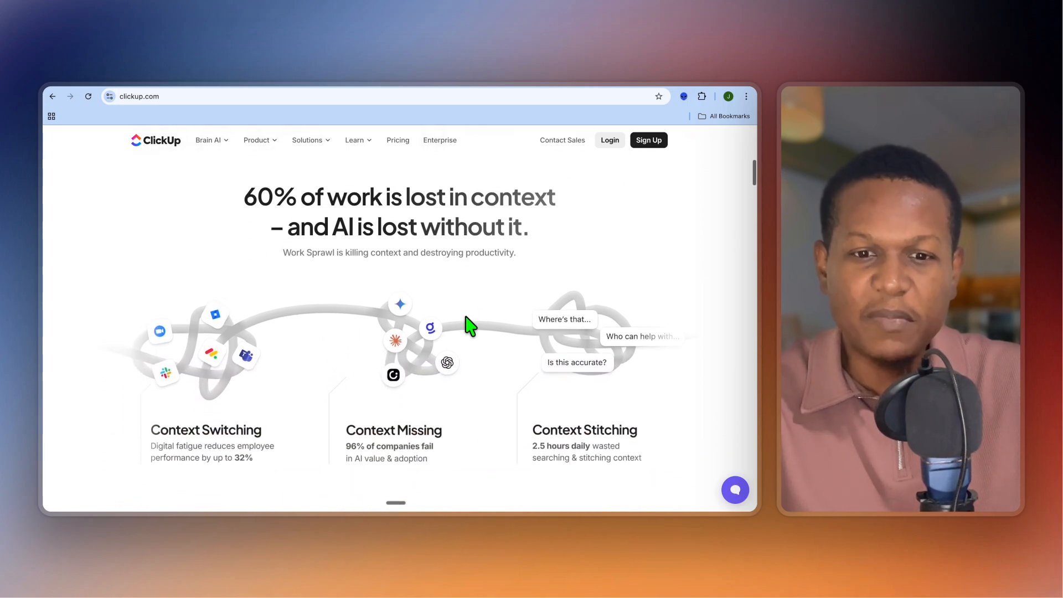
scroll(469, 325, "down", 1)
scroll(470, 326, "down", 2)
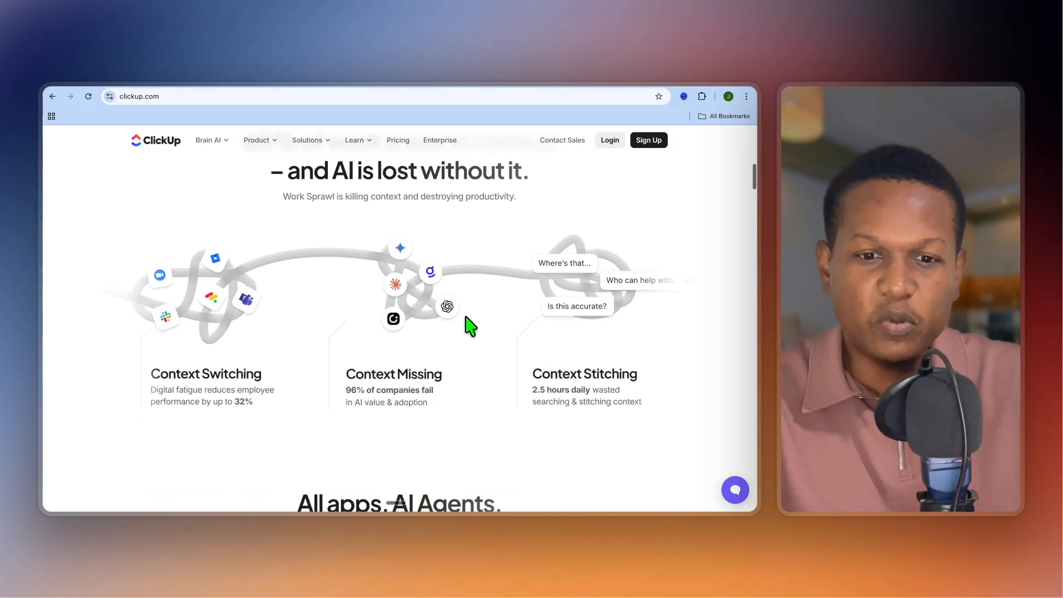
scroll(469, 325, "down", 1)
scroll(469, 325, "down", 1)
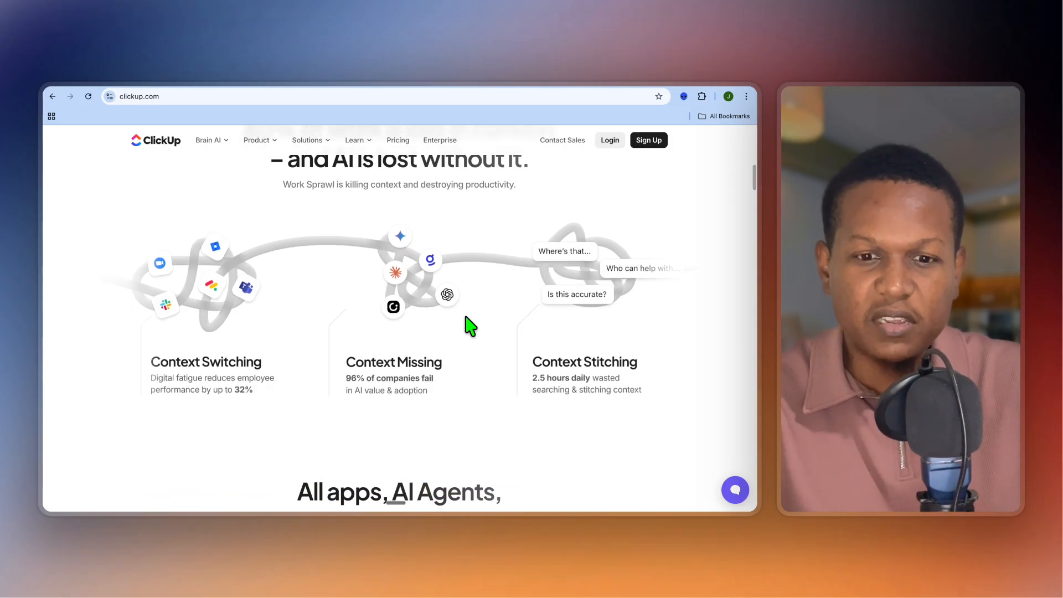
scroll(470, 326, "down", 5)
scroll(470, 325, "down", 2)
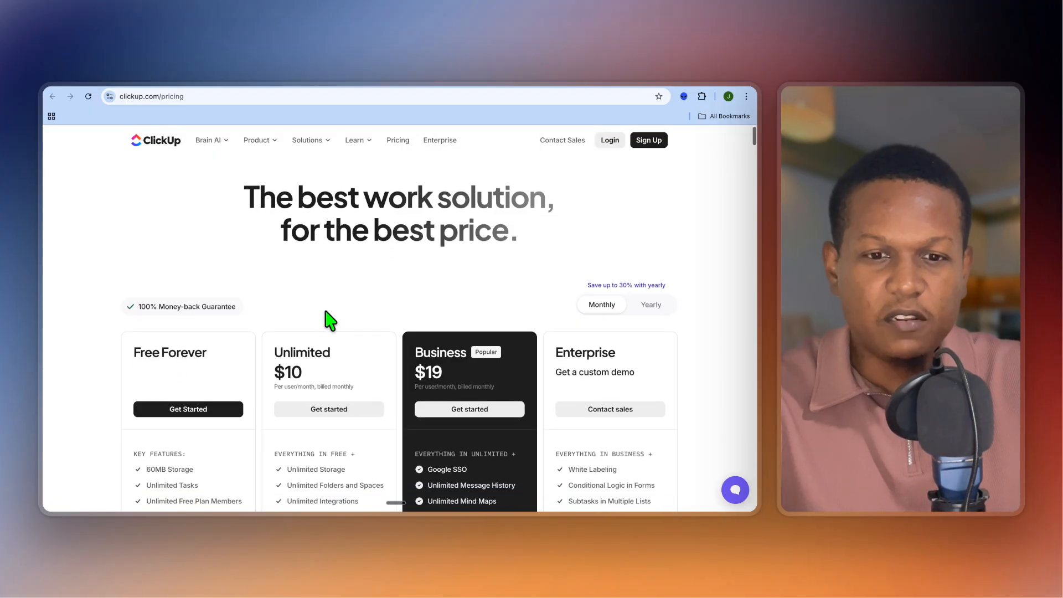
Step: Compare the key features of the Free Forever, Unlimited, Business and Enterprise plans on the pricing page
scroll(330, 319, "down", 4)
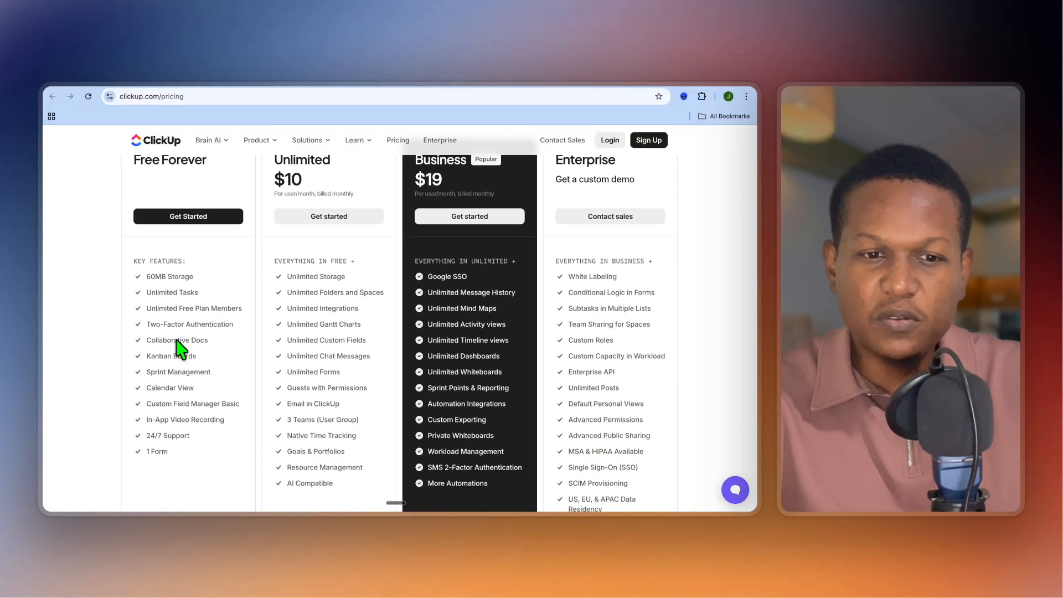
scroll(180, 349, "down", 2)
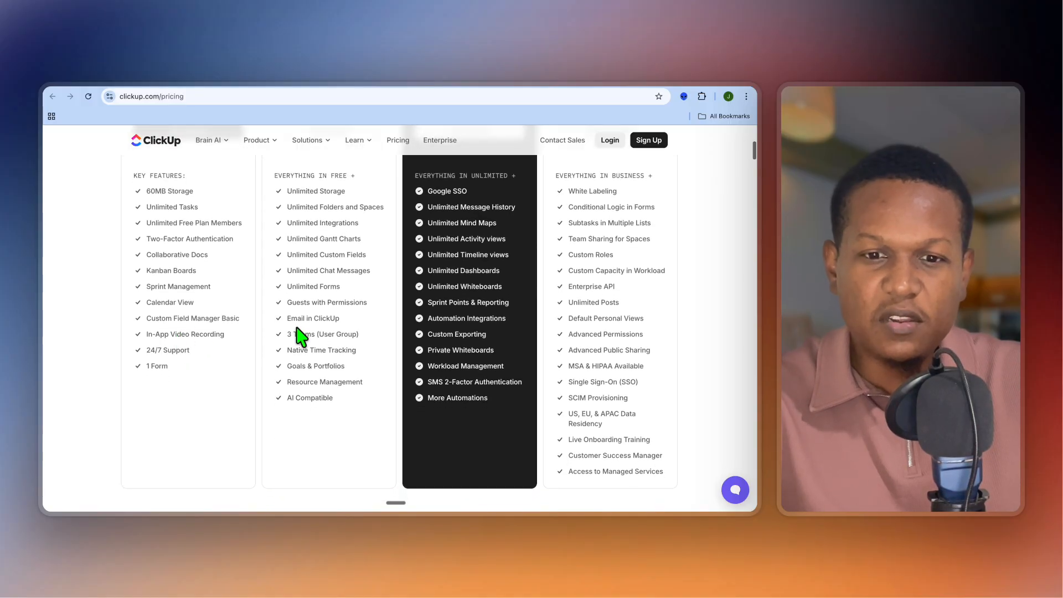
scroll(328, 319, "down", 1)
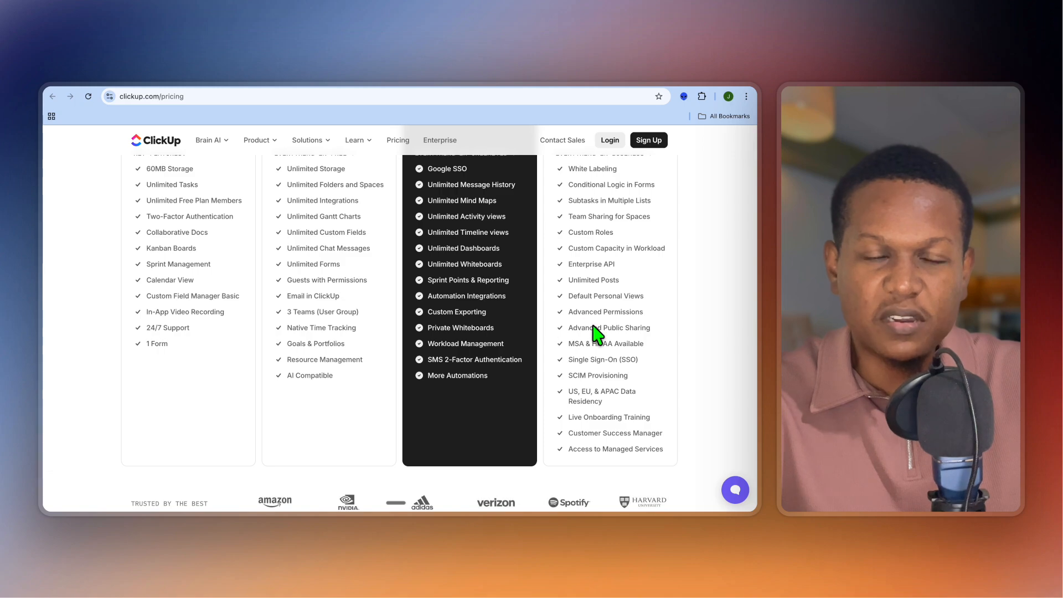
left_click(516, 77)
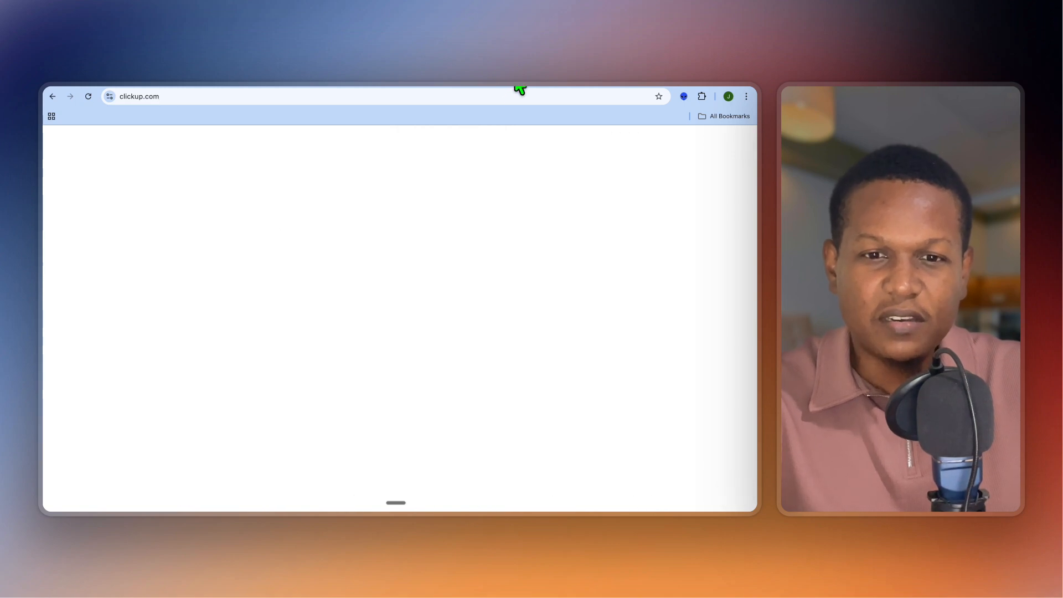
scroll(387, 253, "up", 6)
scroll(392, 263, "up", 5)
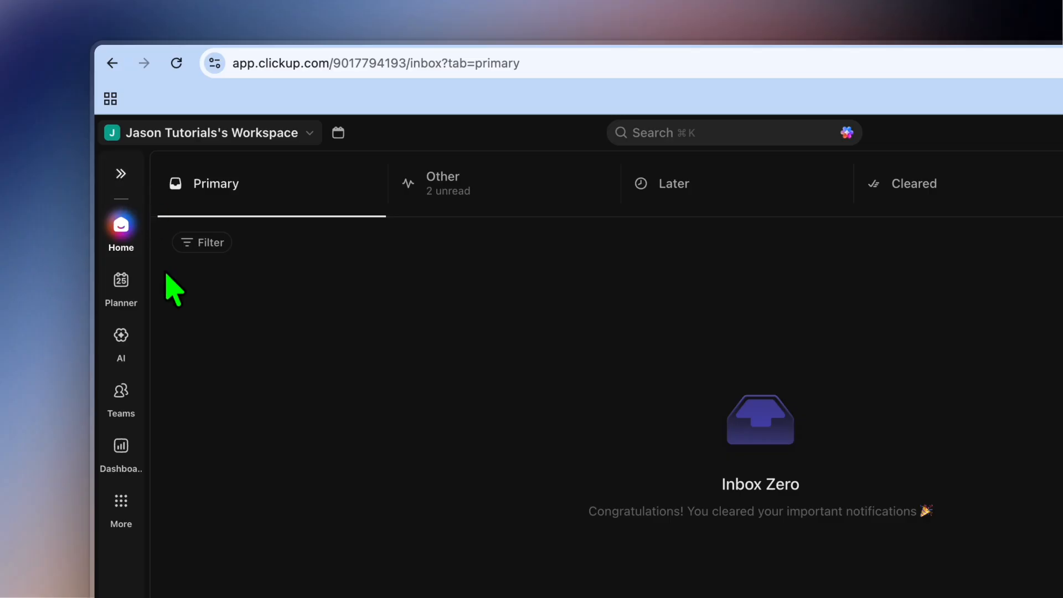
Step: Expand the collapsed Home sidebar and open the form for creating a new Space
left_click(120, 176)
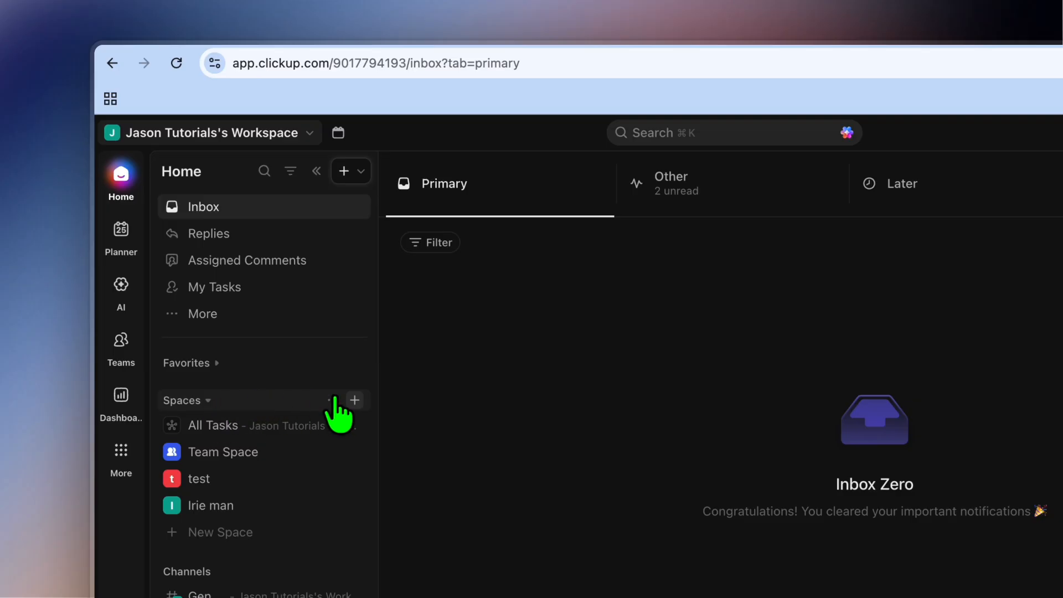
left_click(354, 401)
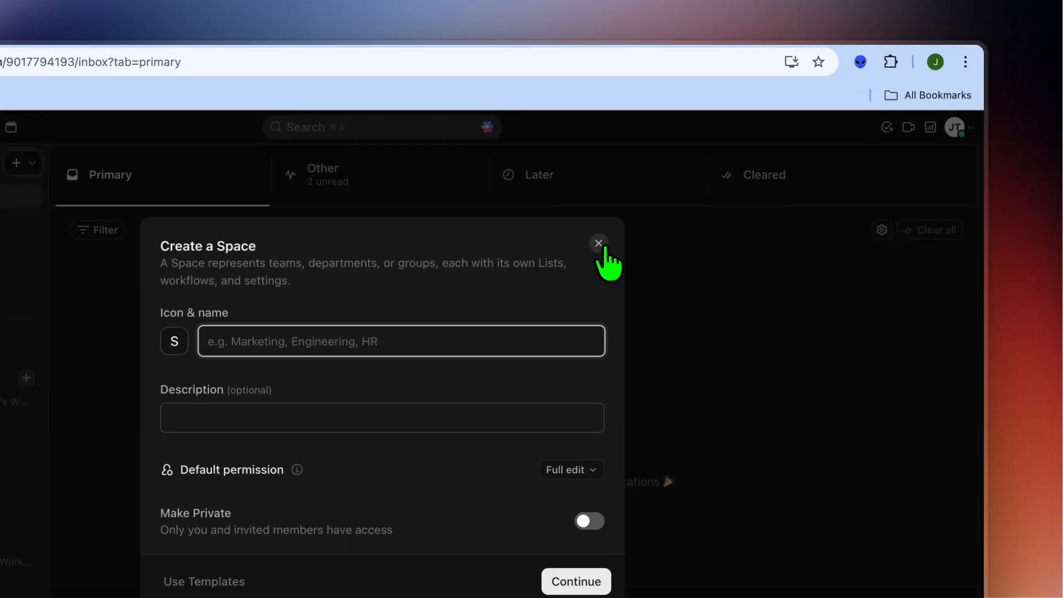
left_click(600, 245)
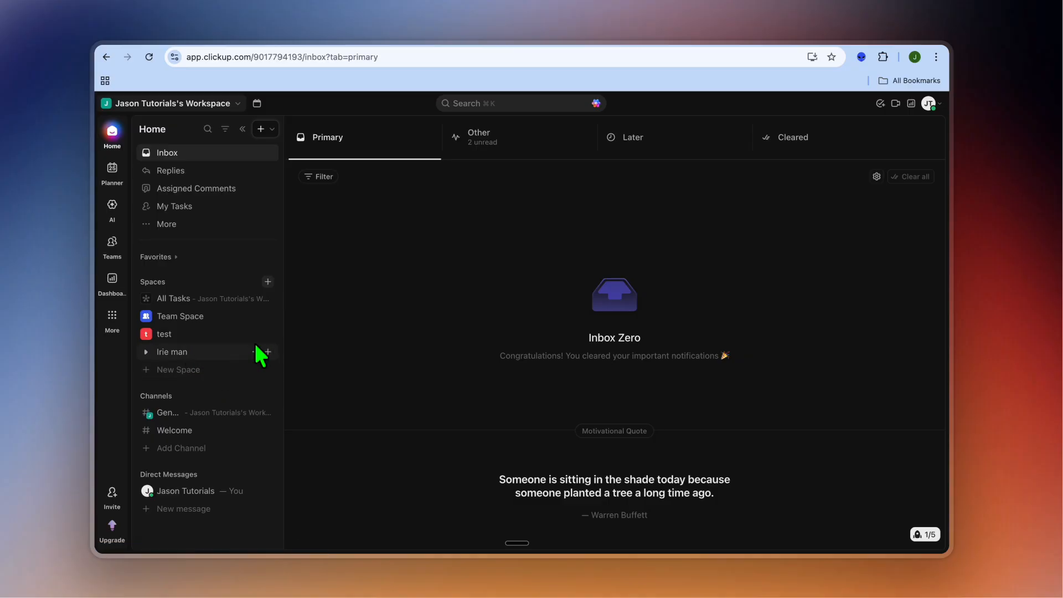
left_click(269, 352)
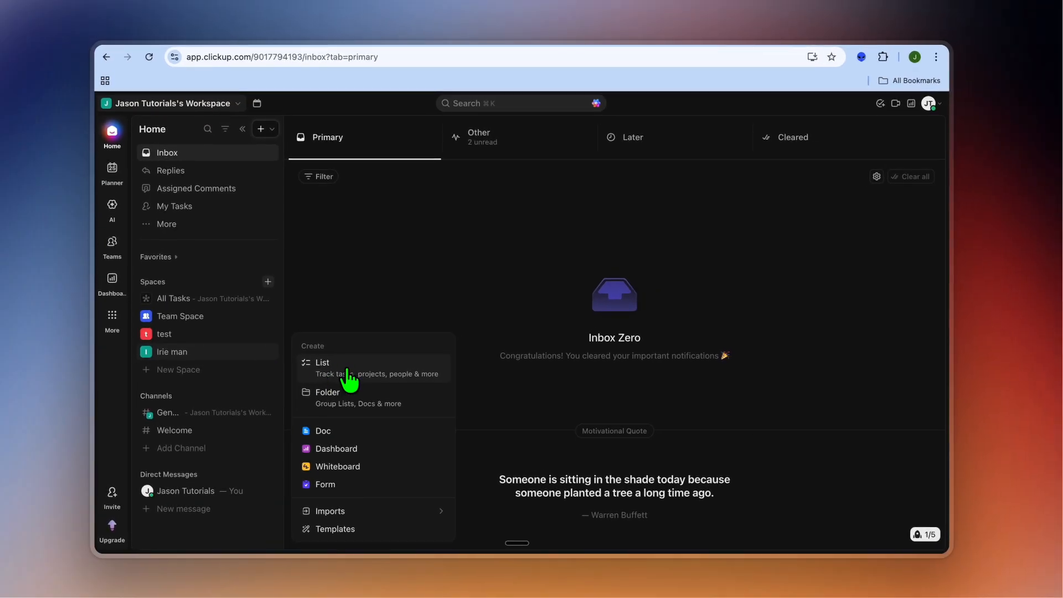
left_click(349, 377)
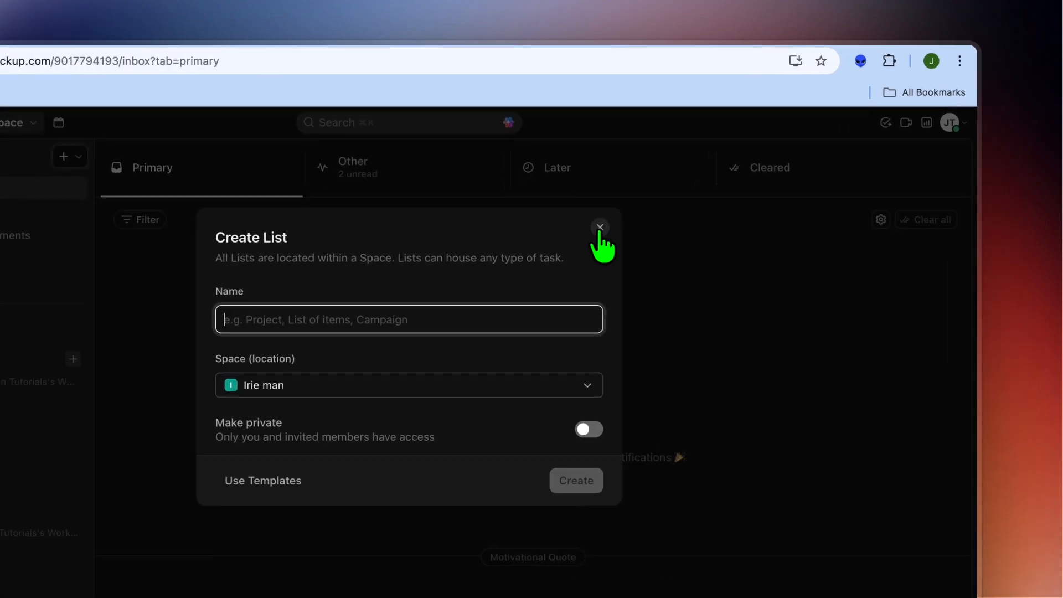
left_click(665, 182)
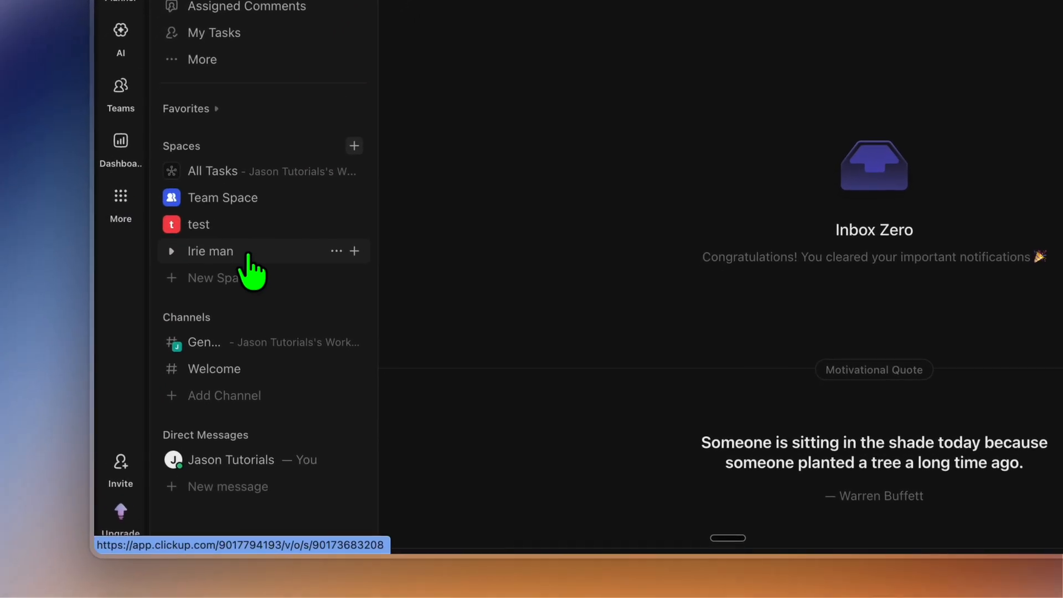
Step: Open the Irie man Space, expand its lists and open the jobs in pro list
left_click(241, 255)
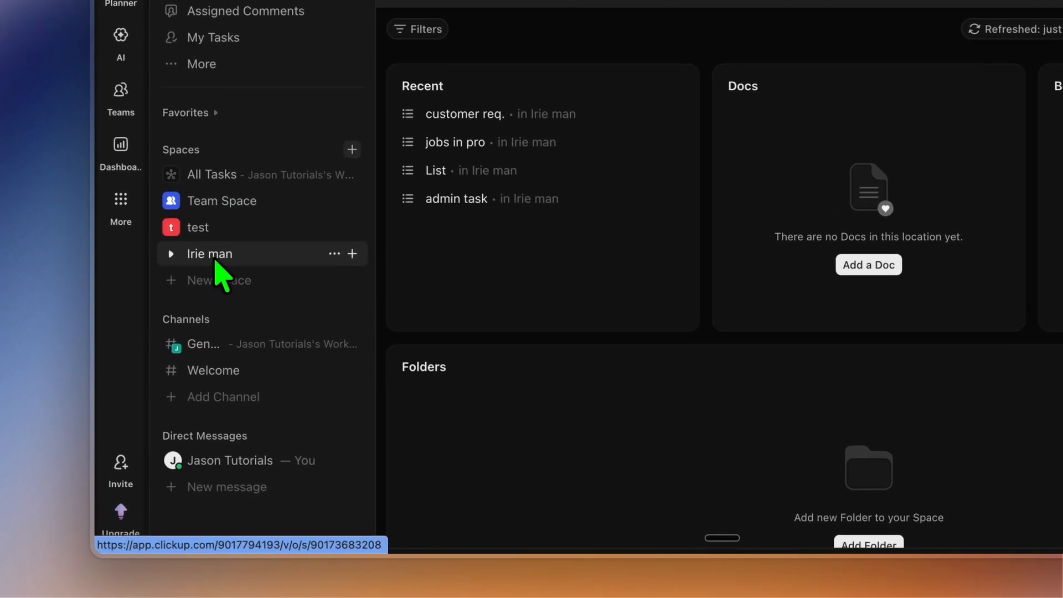
left_click(172, 355)
left_click(209, 258)
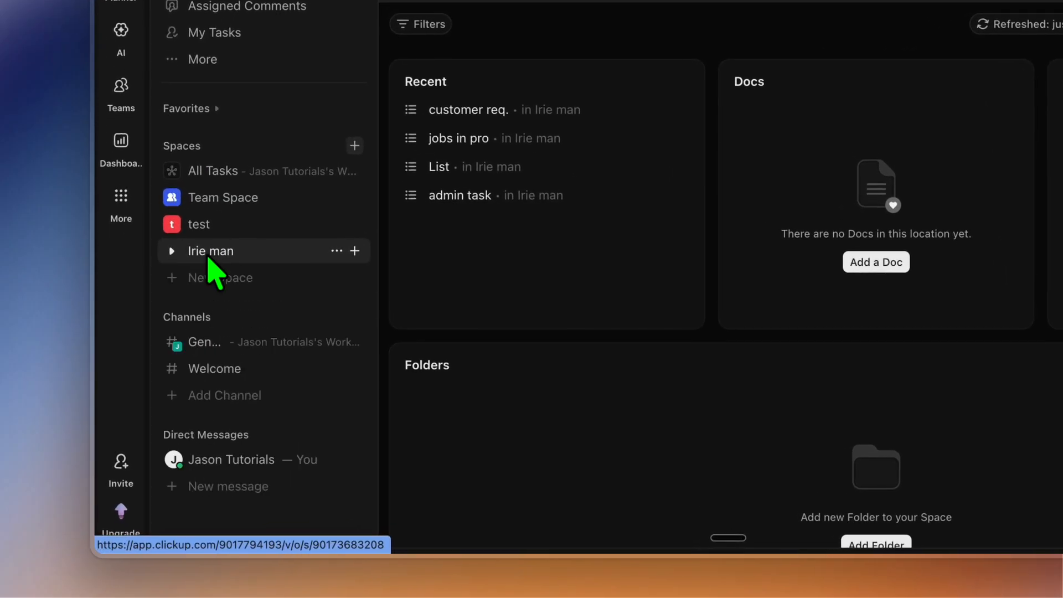
left_click(210, 258)
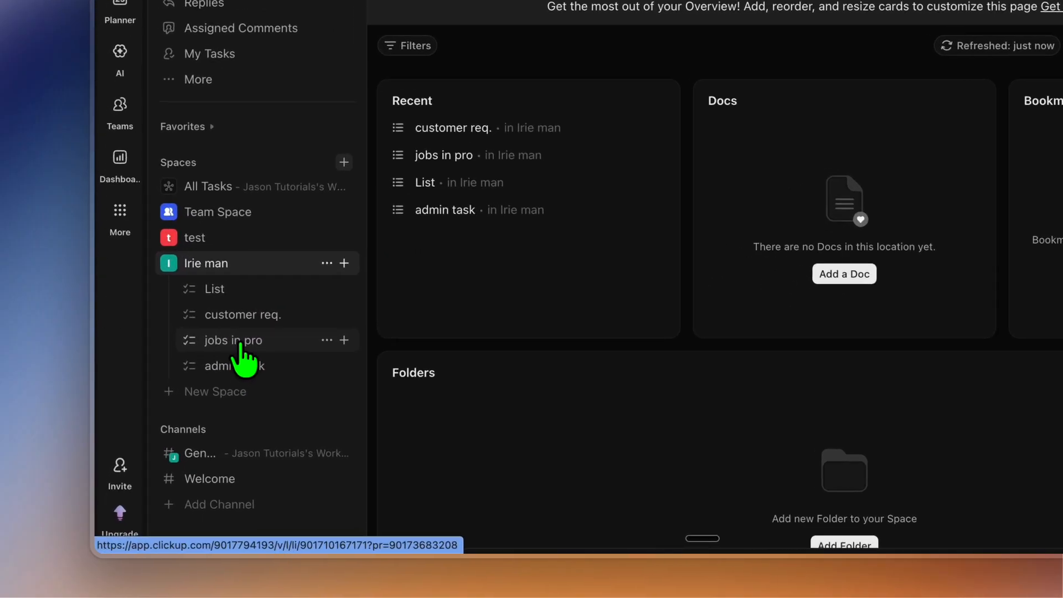
left_click(245, 334)
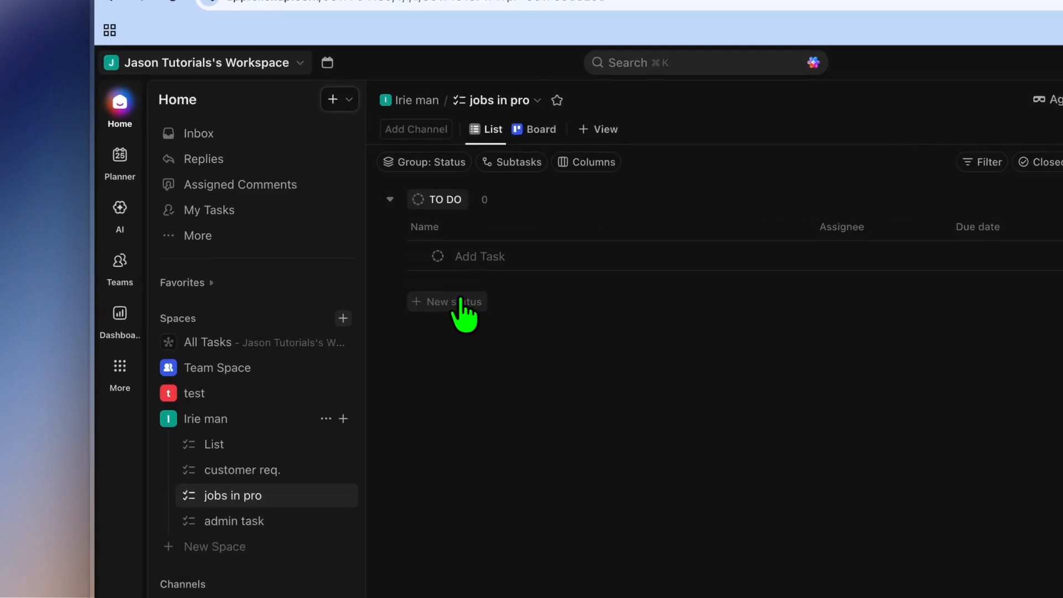
Step: Add a status named "new" to the jobs in pro list
left_click(349, 270)
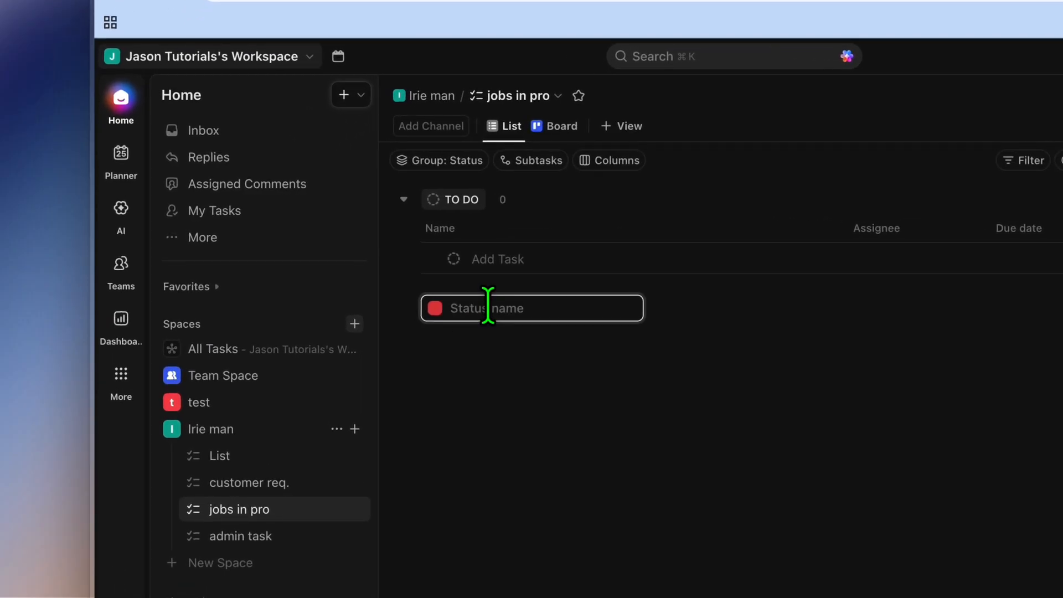
type("new")
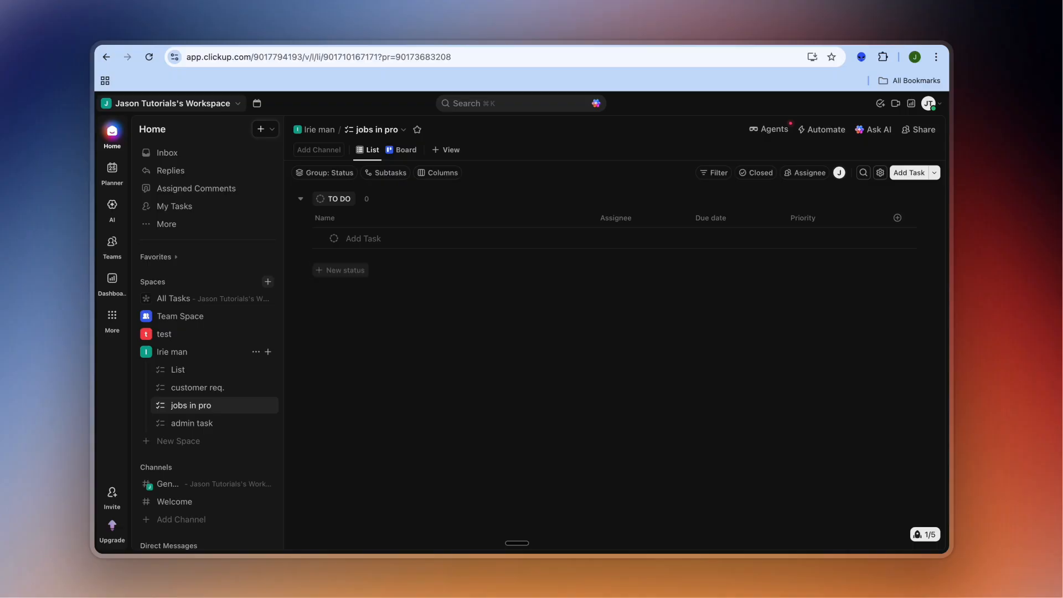
key("Return")
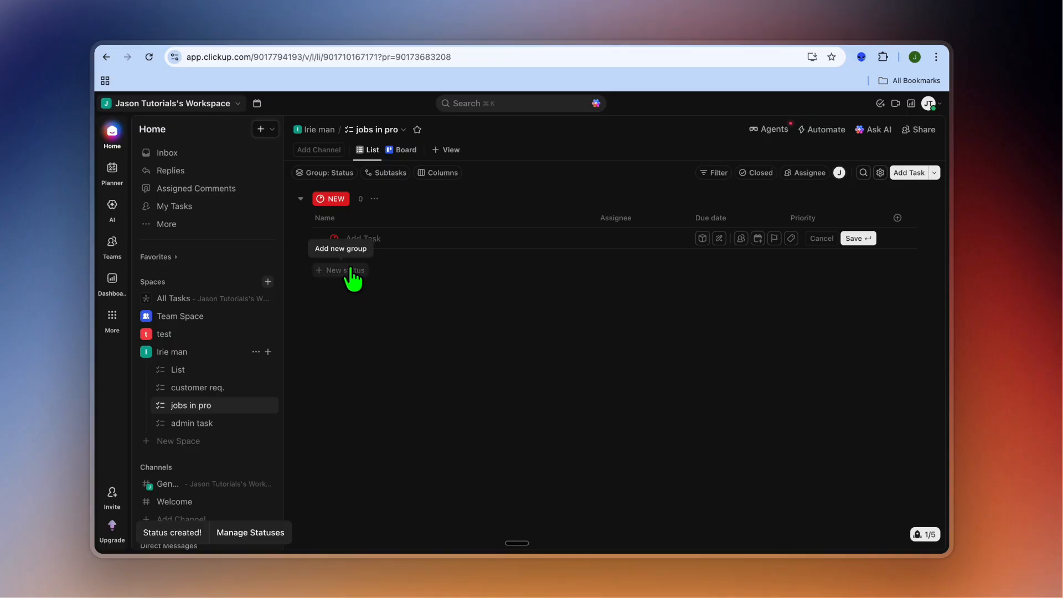
left_click(351, 272)
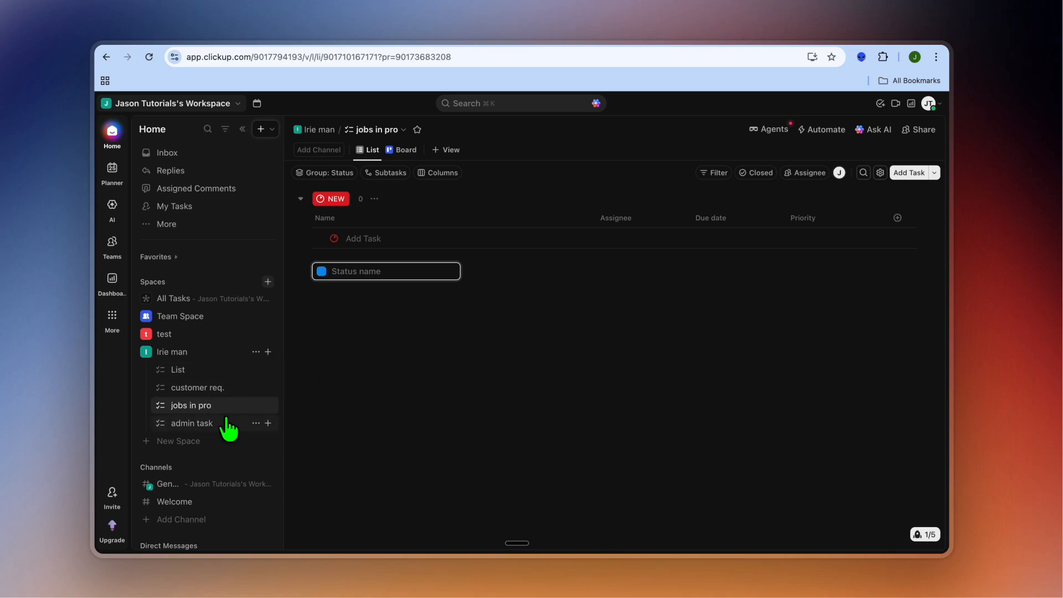
Step: Add a task named "lawn cleanup" to the customer req. list and open its details
left_click(198, 389)
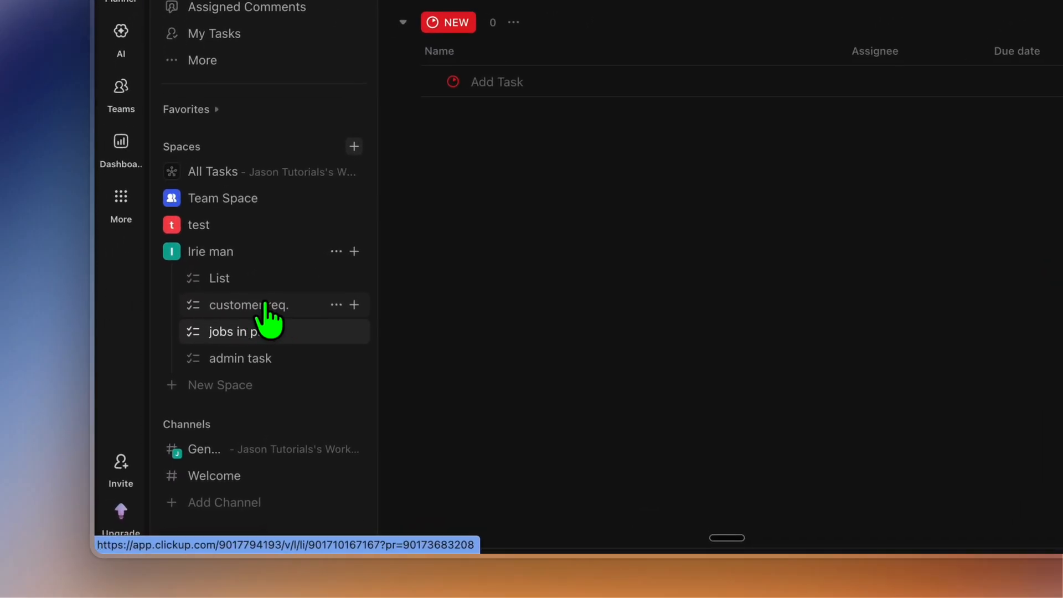
left_click(252, 305)
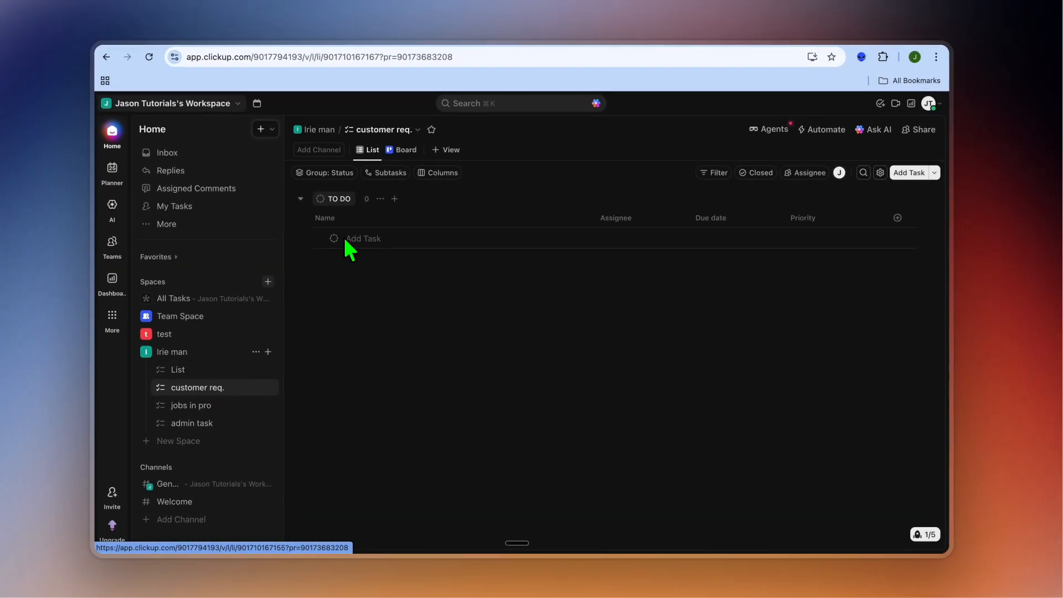
left_click(362, 239)
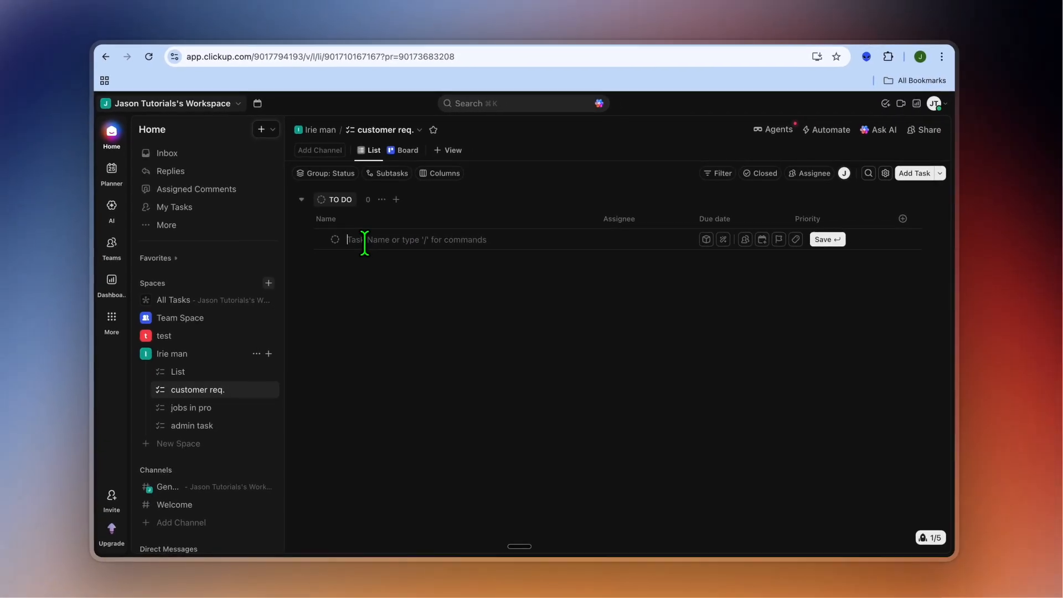
type("l")
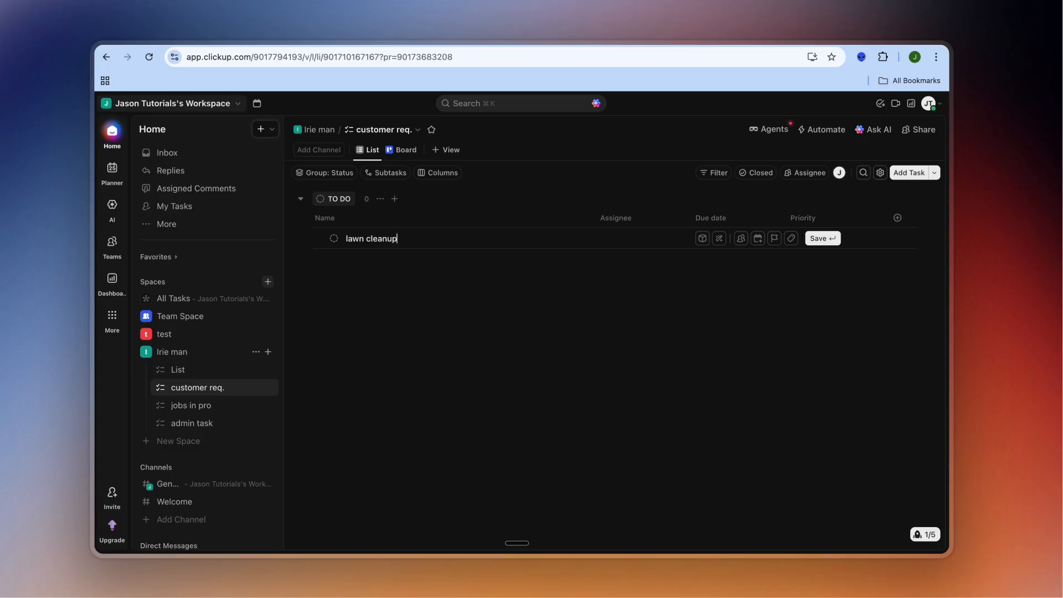
type("awn cleanup")
key("Return")
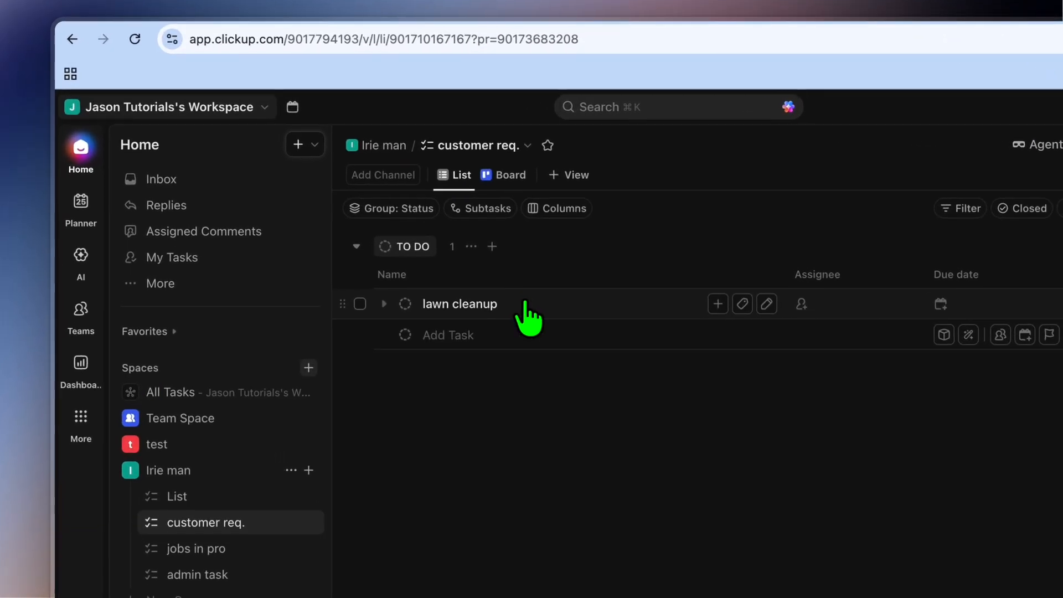
left_click(526, 304)
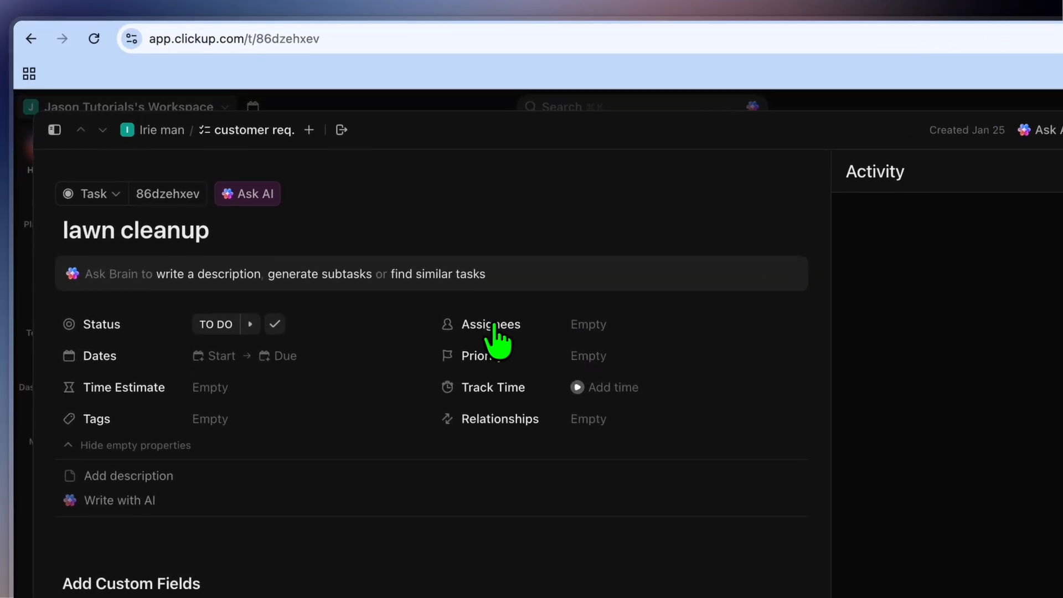
Step: Set the lawn cleanup task's start date to January 27, 2026 and its priority to High
left_click(422, 252)
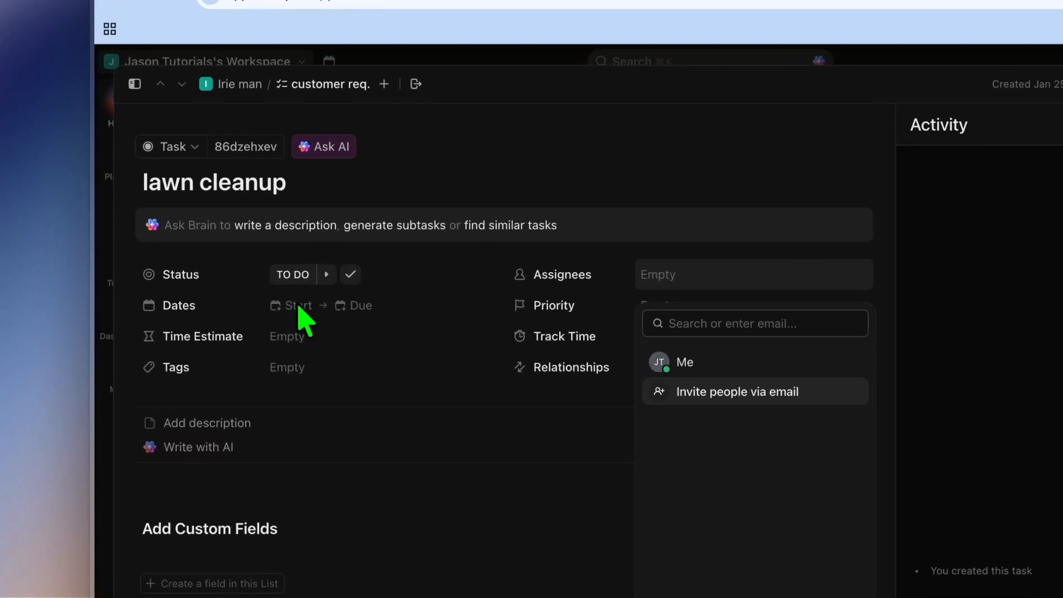
left_click(299, 308)
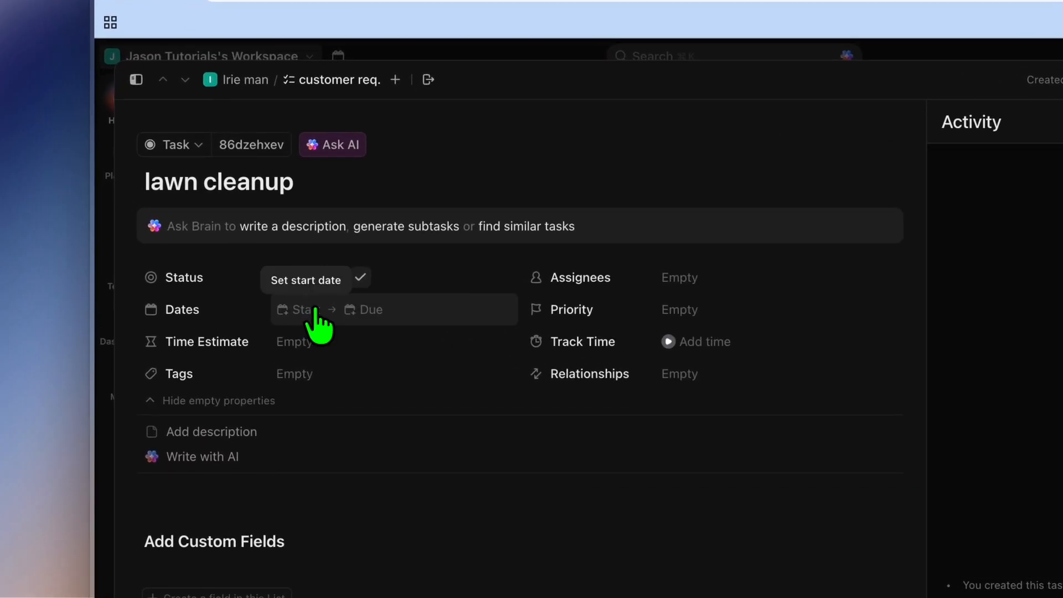
left_click(299, 307)
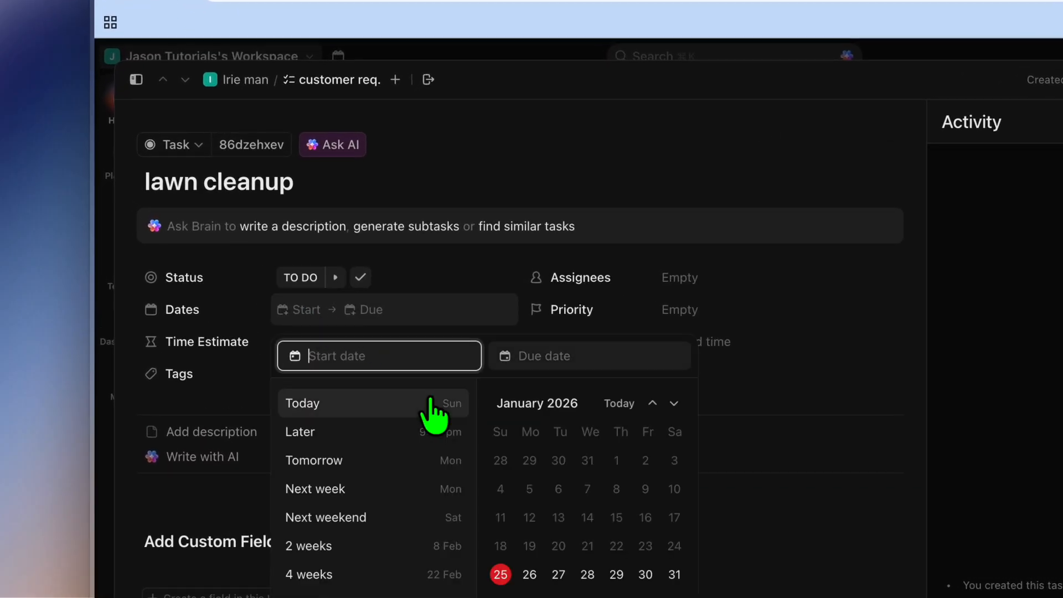
left_click(557, 575)
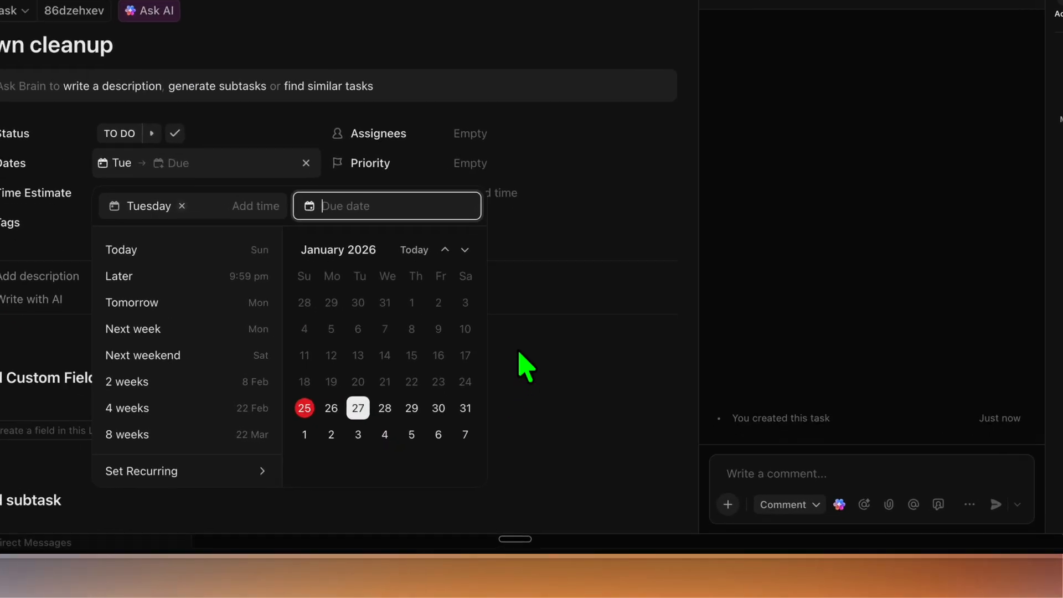
left_click(524, 365)
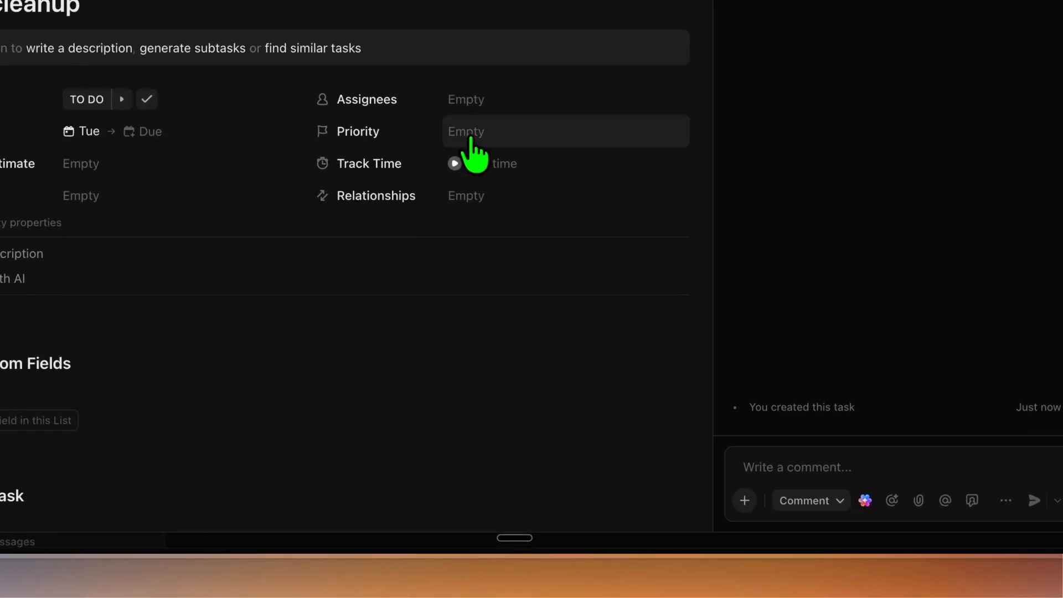
left_click(472, 167)
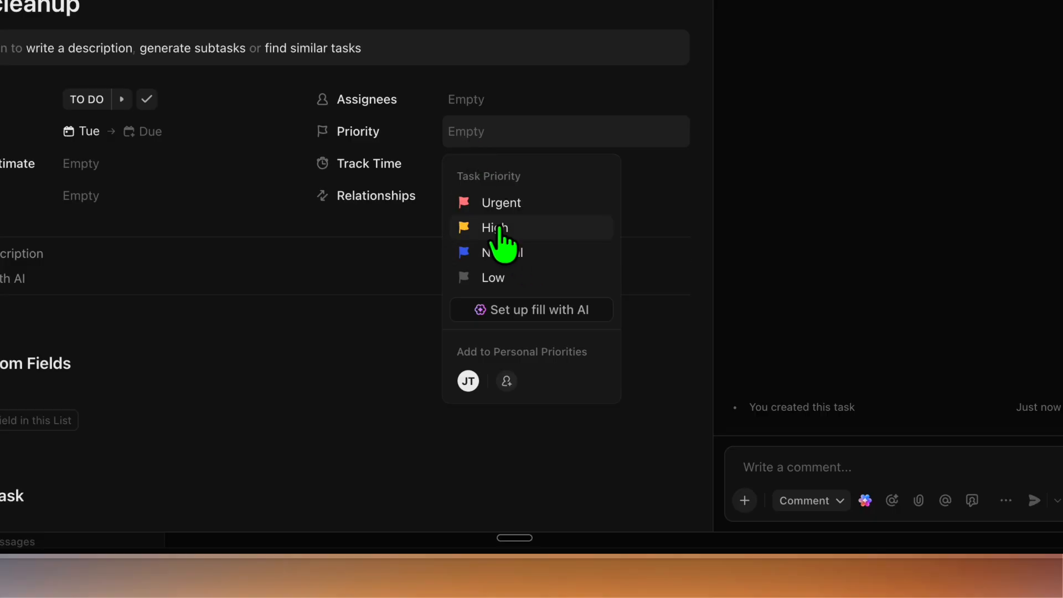
left_click(500, 228)
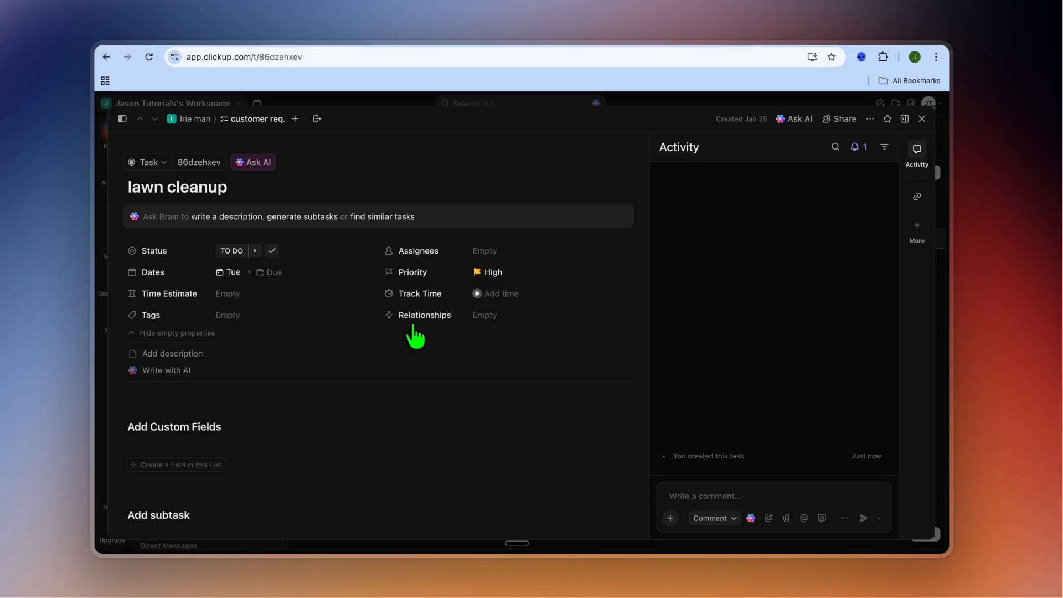
Step: Add the description "remove a few shrugs" to the lawn cleanup task
scroll(414, 335, "down", 2)
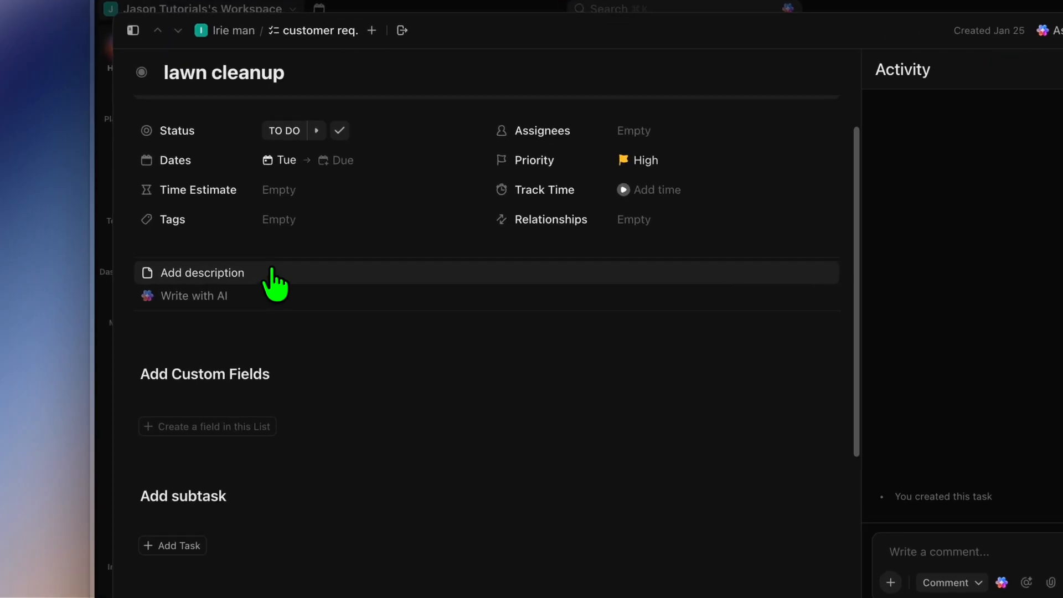
left_click(223, 301)
type("re")
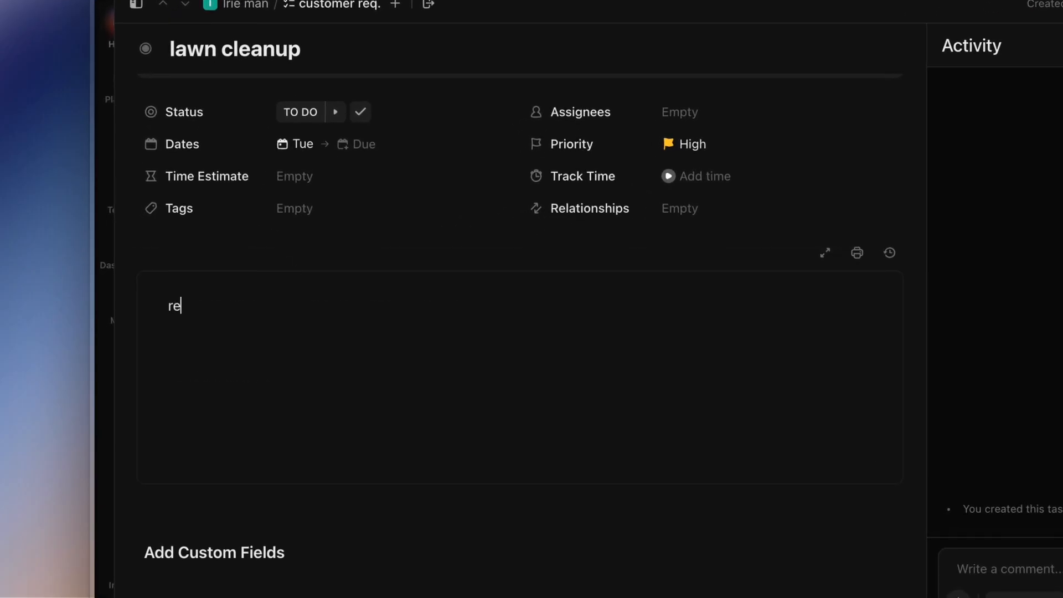
type("move a few shrugs")
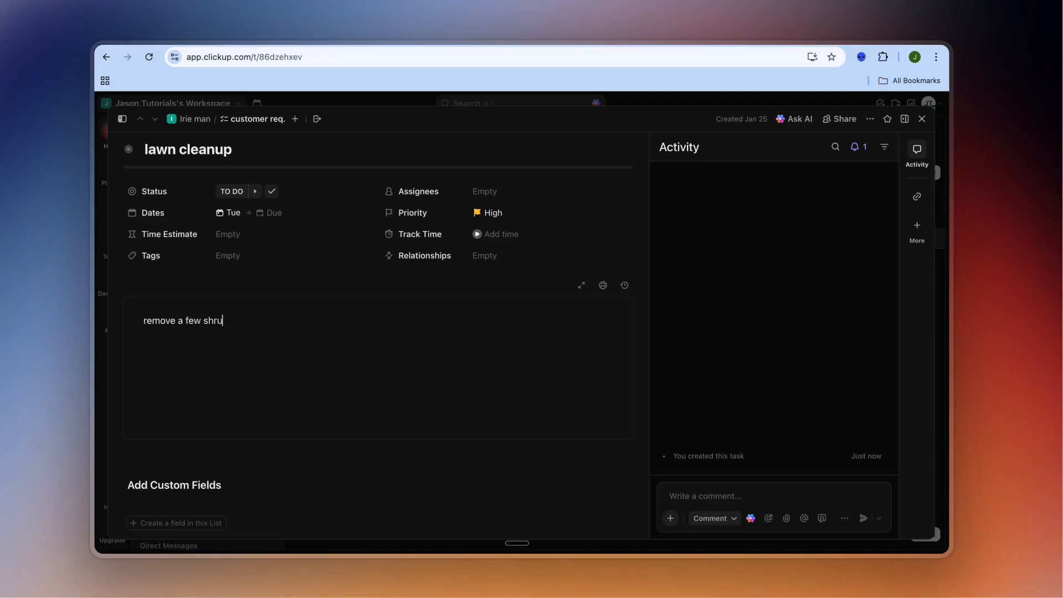
key("Return")
Step: Look through the task's custom fields, subtask, checklist and attachment sections, and return to its main properties
scroll(296, 436, "down", 5)
scroll(297, 439, "down", 3)
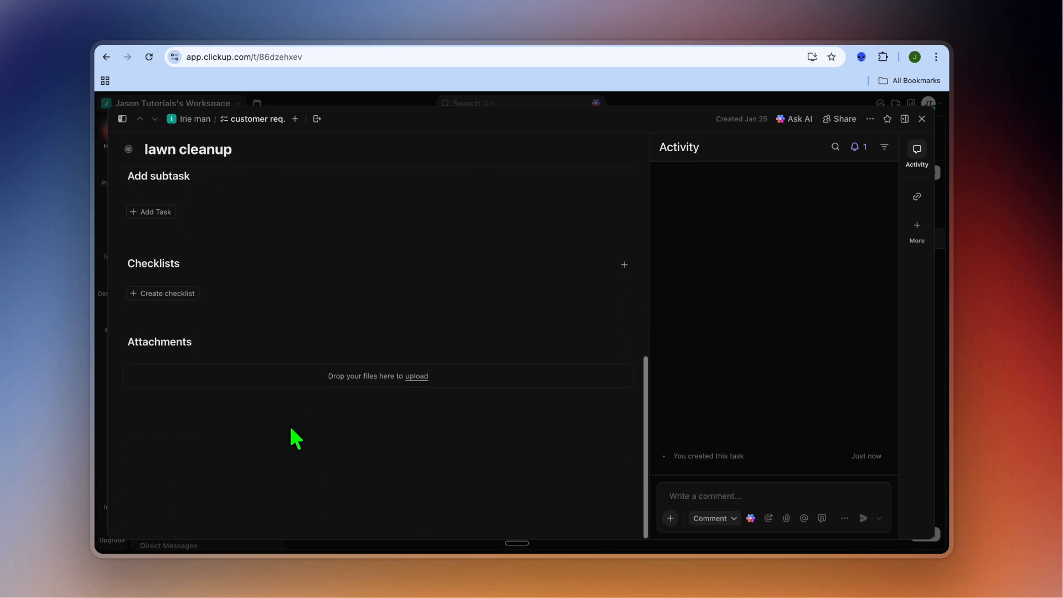
scroll(293, 432, "up", 1)
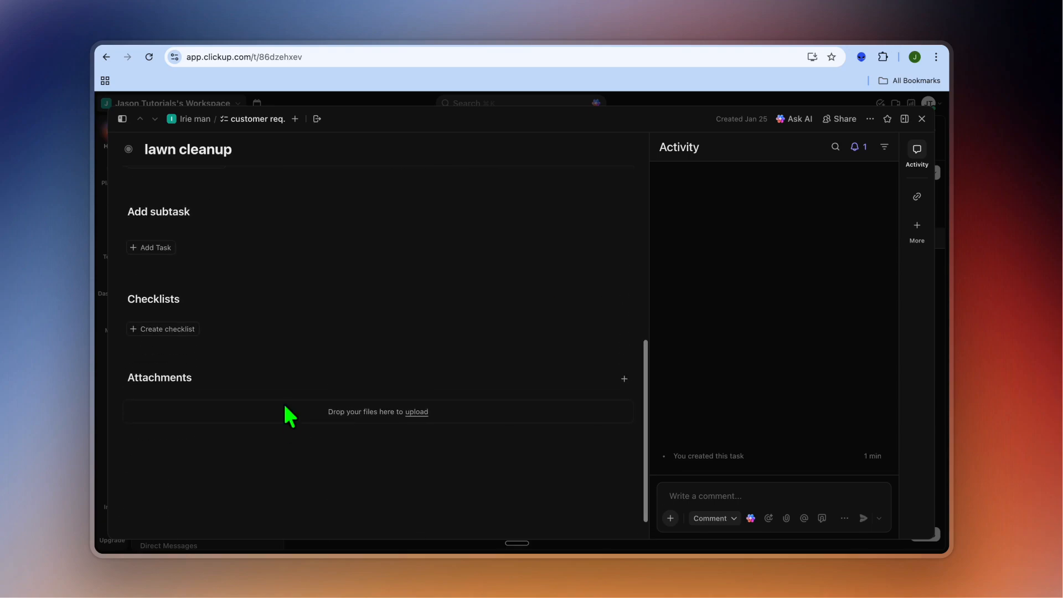
scroll(231, 352, "up", 8)
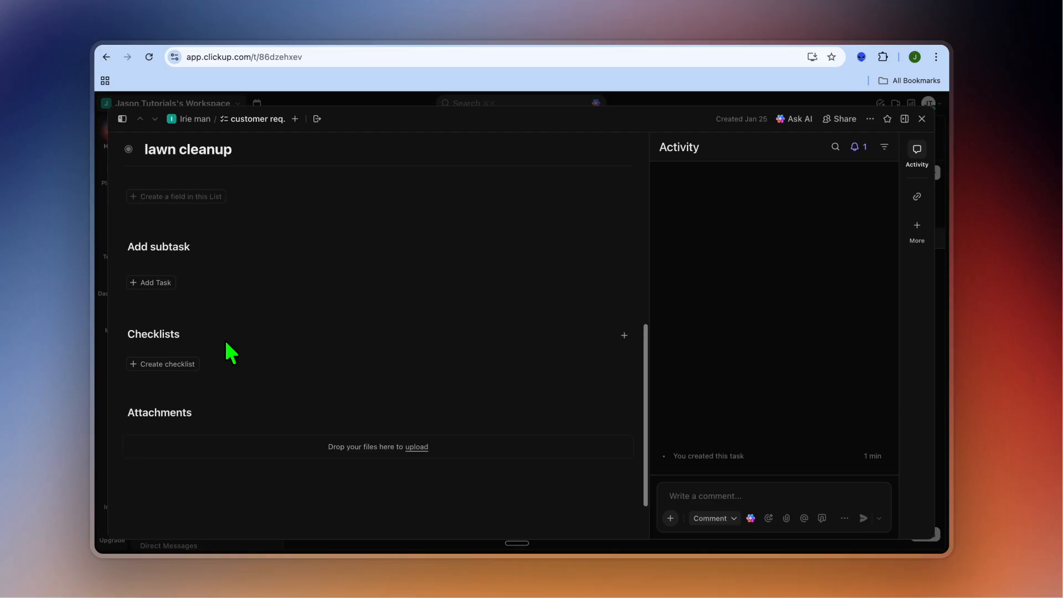
scroll(227, 352, "down", 10)
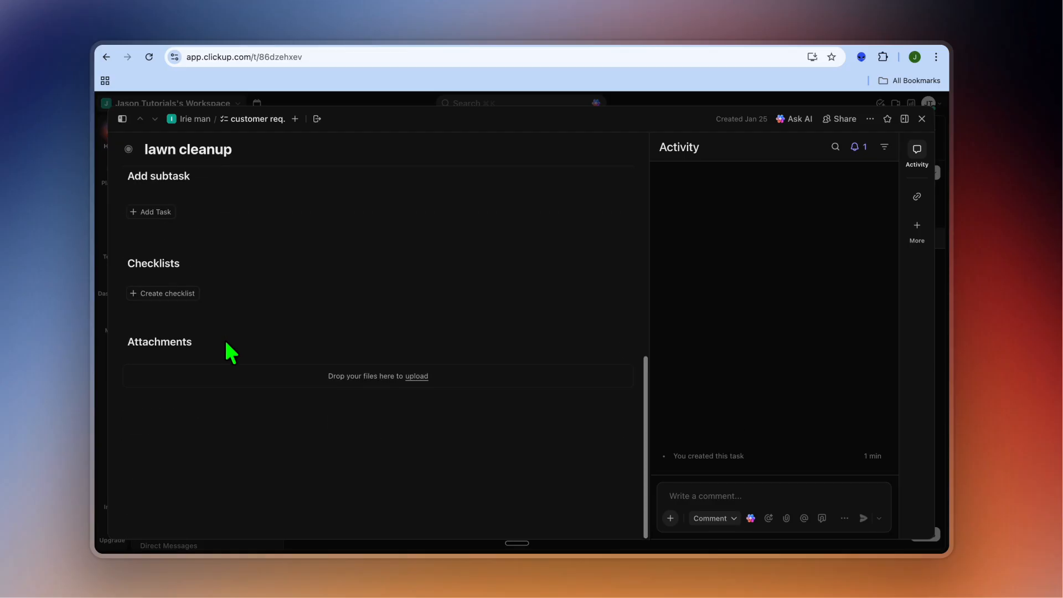
scroll(305, 403, "up", 10)
scroll(305, 403, "up", 7)
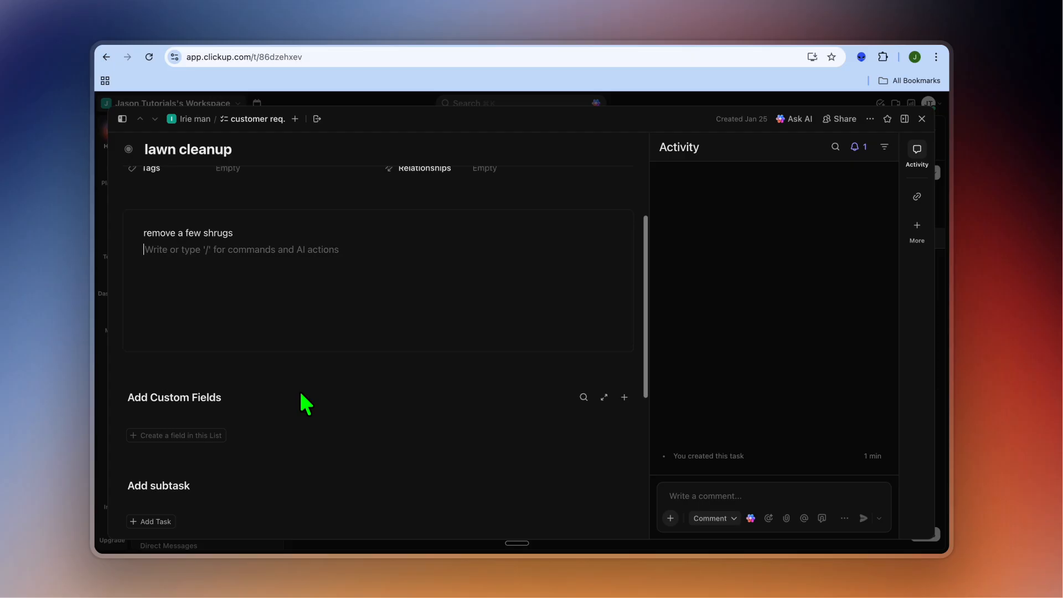
scroll(300, 392, "up", 1)
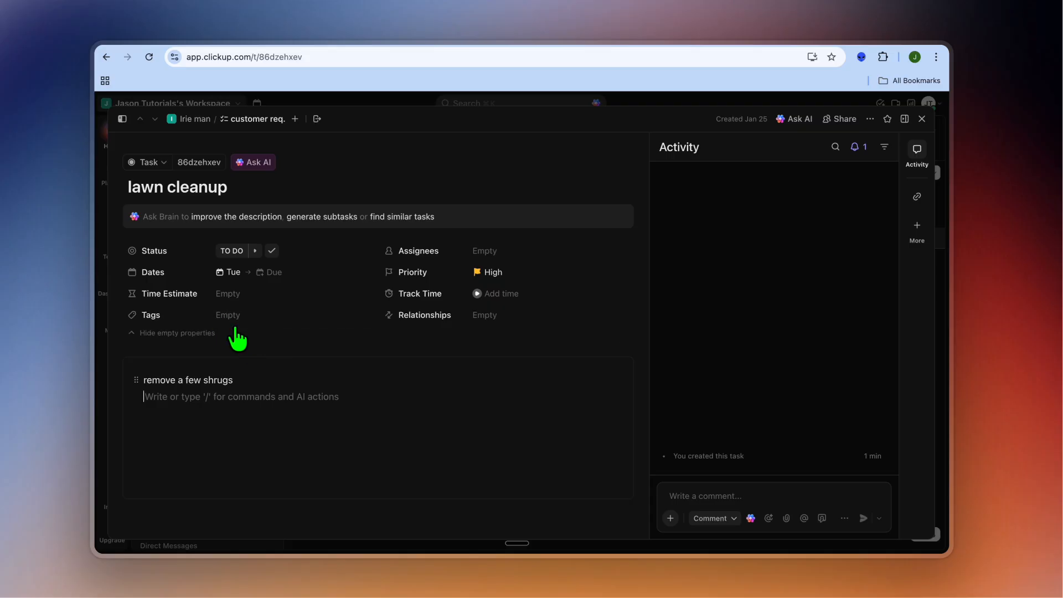
scroll(268, 388, "down", 5)
scroll(273, 399, "up", 5)
scroll(267, 387, "up", 1)
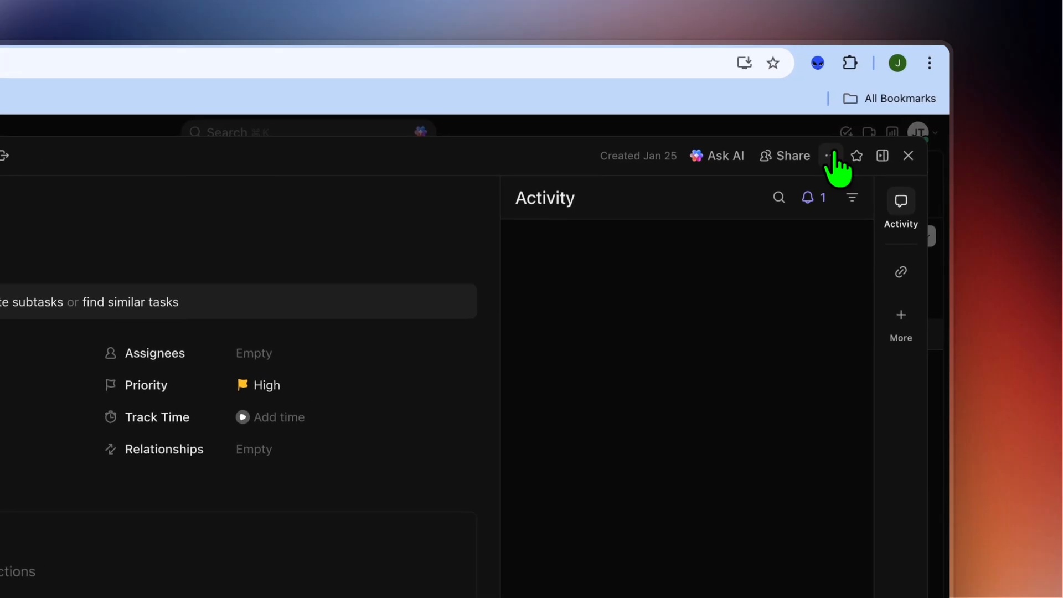
Step: Review the additional actions available for the lawn cleanup task, and close the task's details
left_click(870, 118)
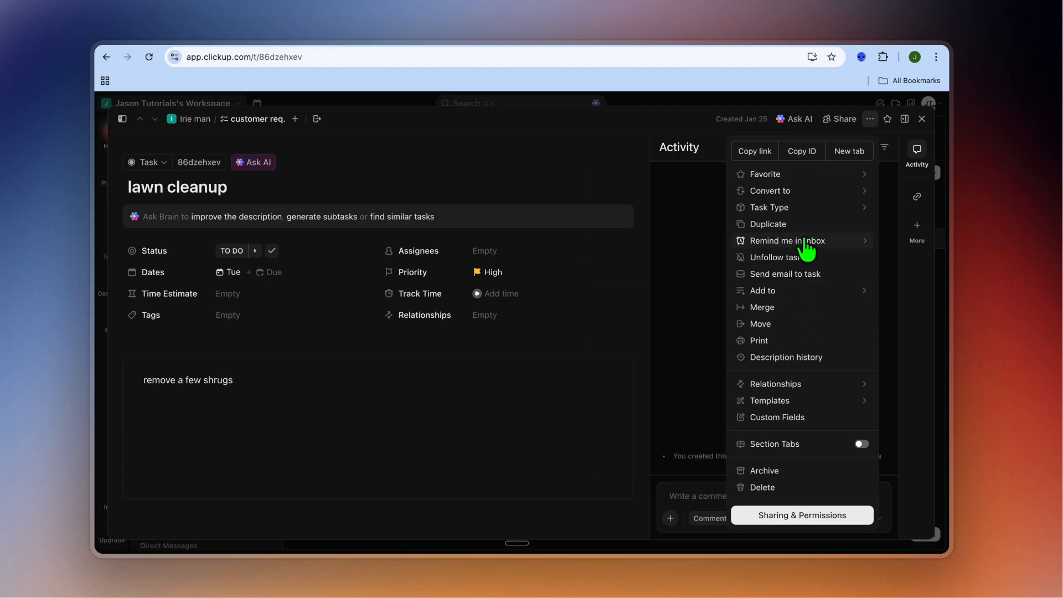
mouse_move(805, 191)
mouse_move(806, 210)
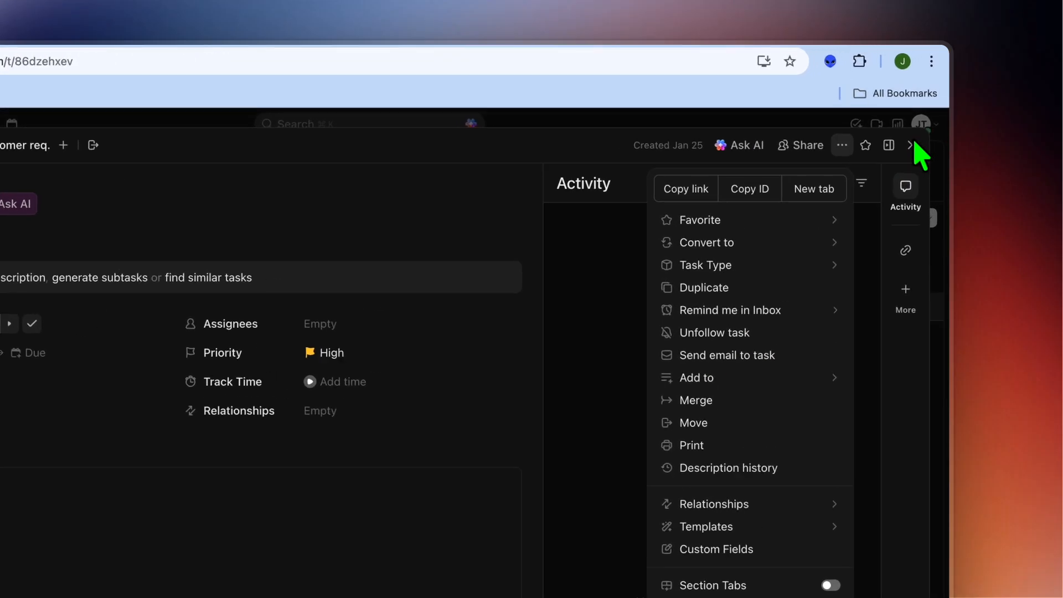
left_click(923, 119)
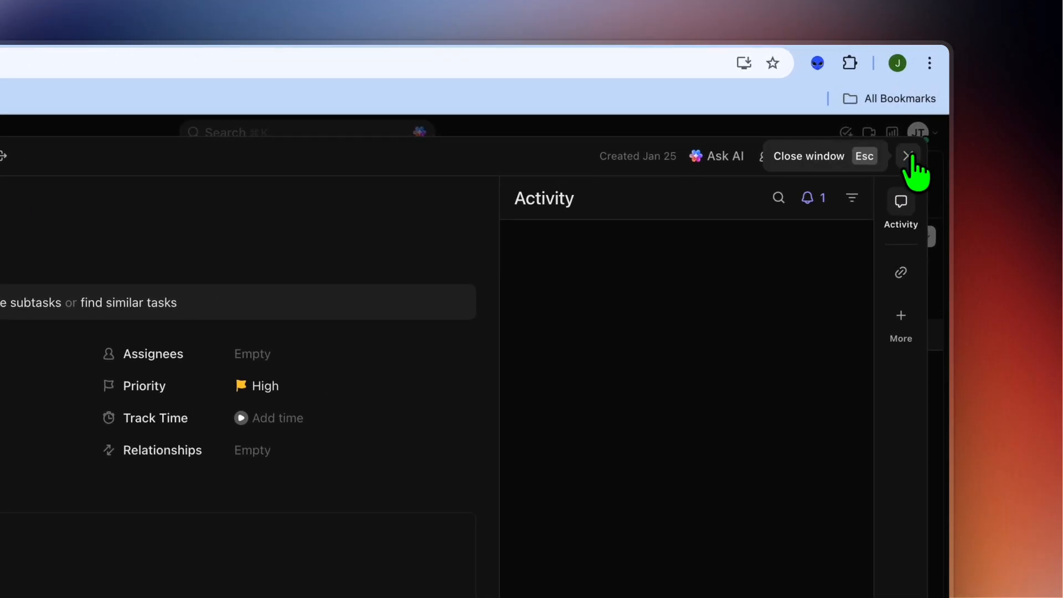
left_click(911, 156)
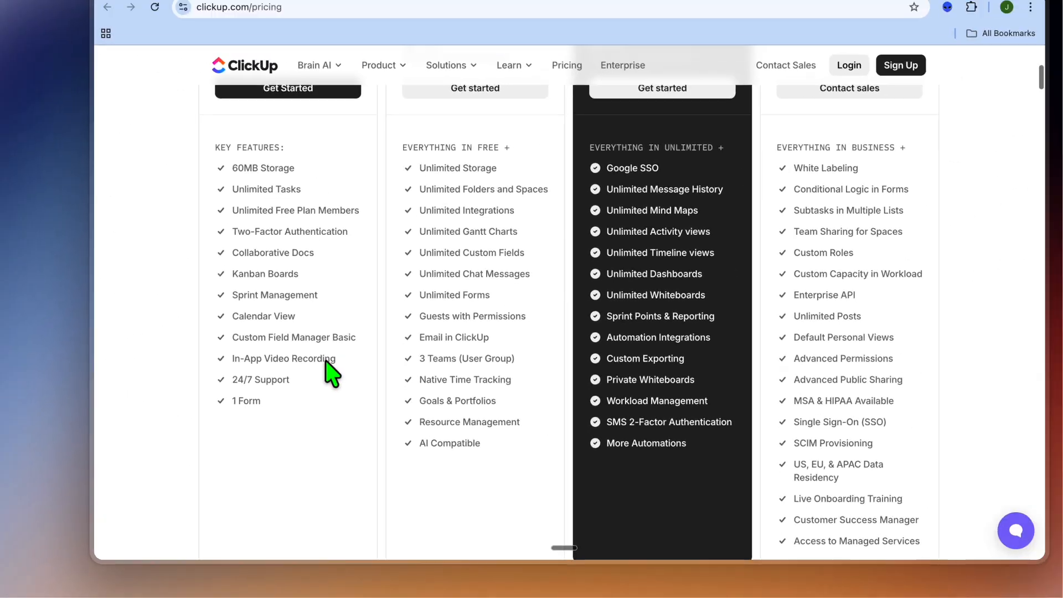
Step: Compare the key features of the Free Forever, Unlimited, Business and Enterprise plans on the ClickUp pricing page
scroll(303, 374, "up", 1)
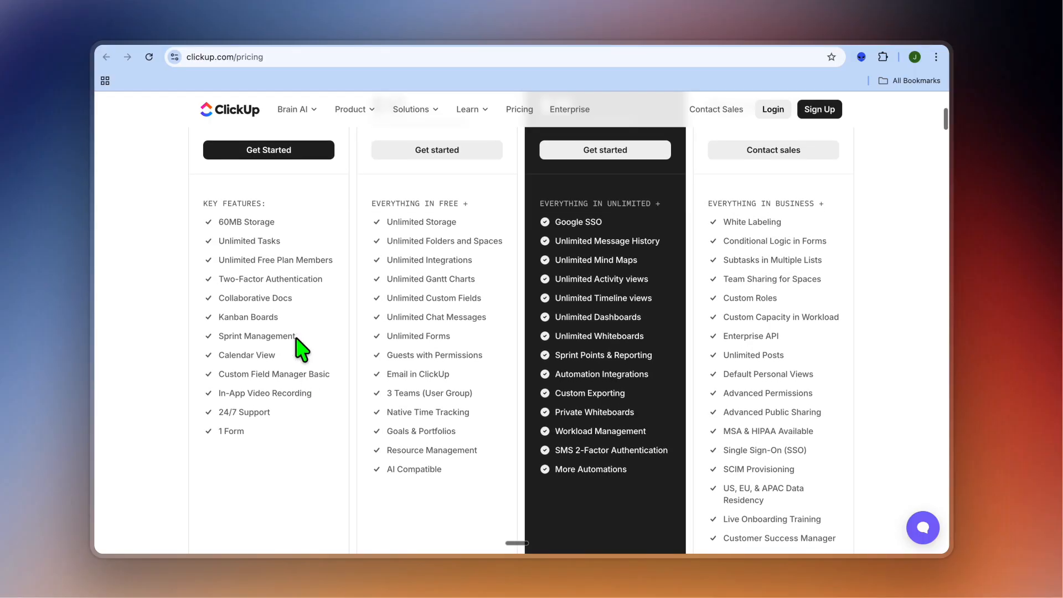
scroll(302, 348, "down", 2)
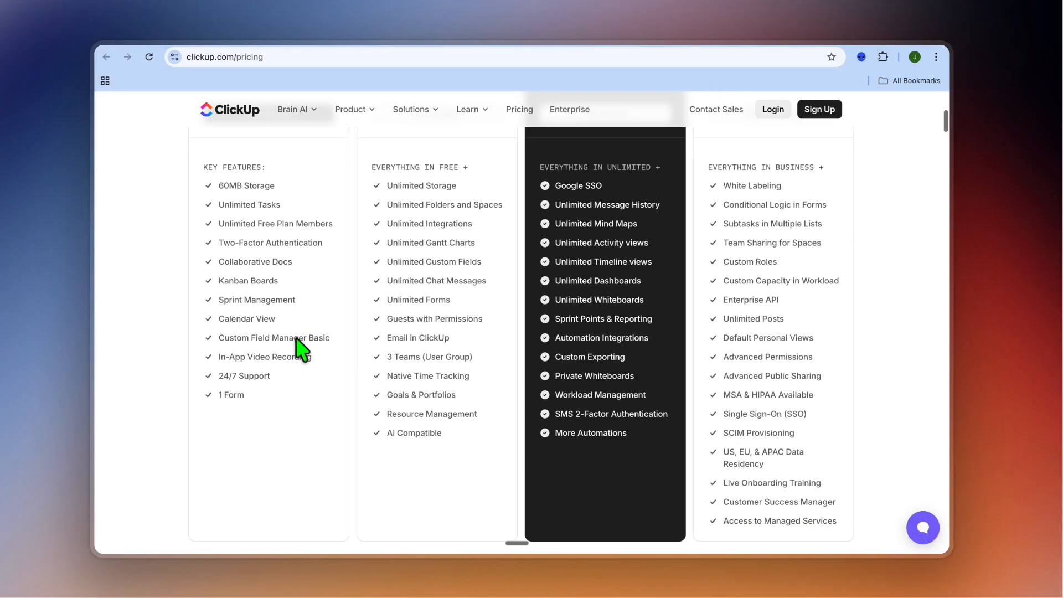
scroll(302, 348, "down", 2)
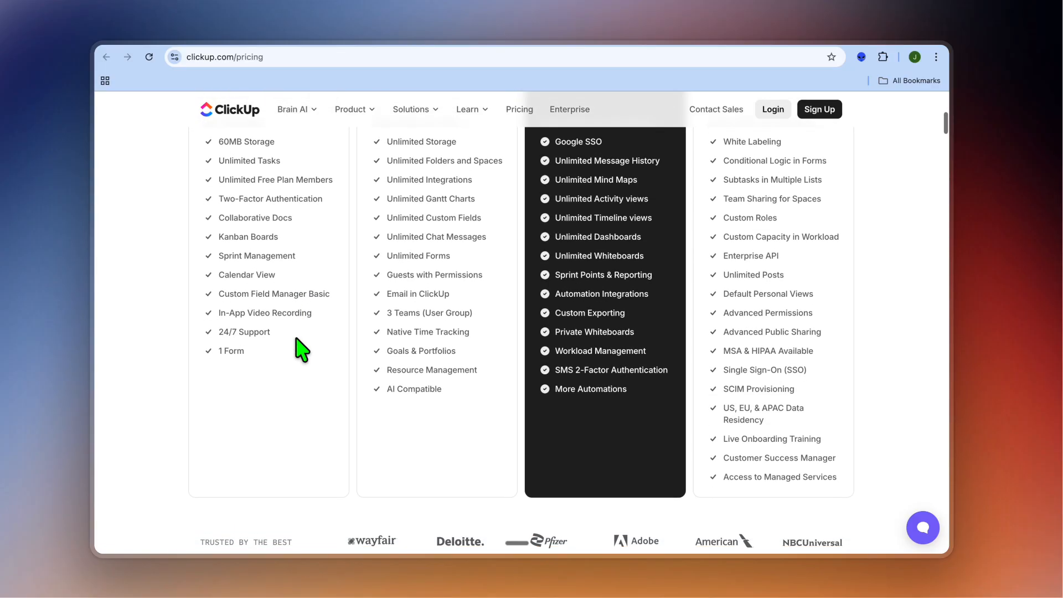
scroll(302, 347, "down", 1)
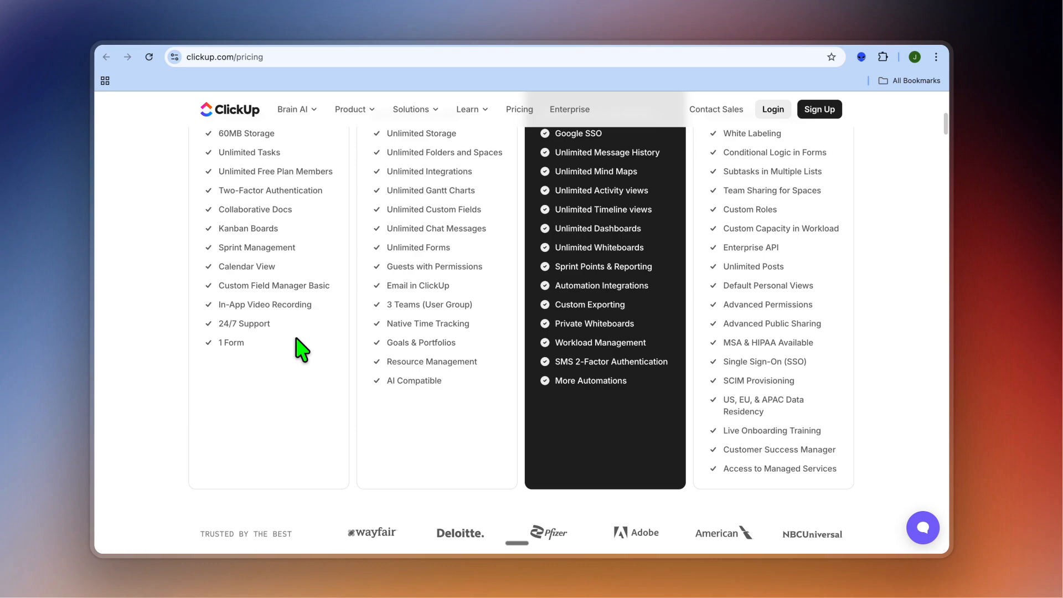
scroll(301, 348, "down", 1)
scroll(302, 347, "down", 1)
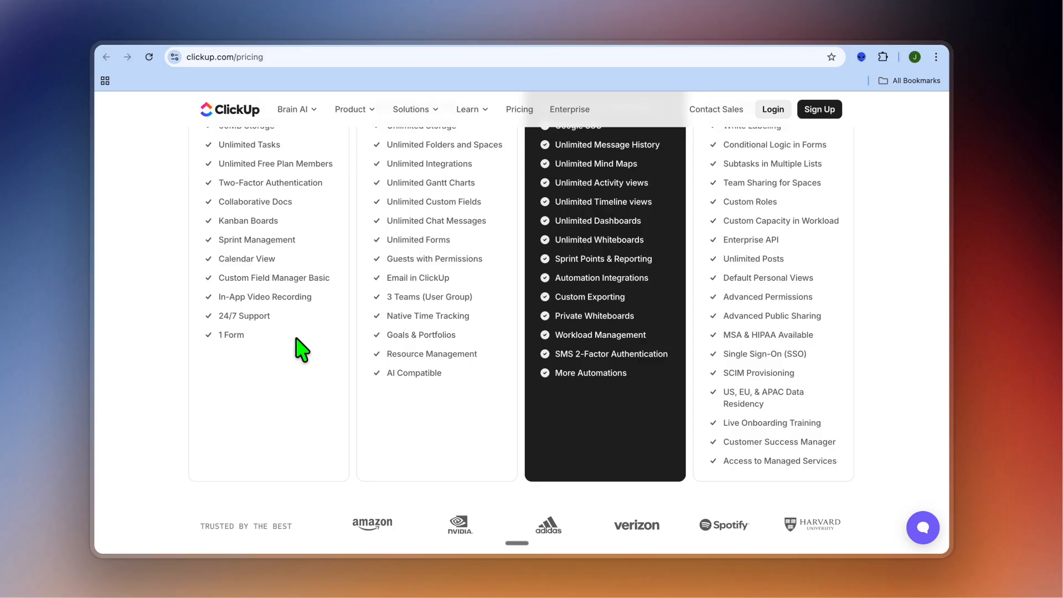
scroll(301, 347, "up", 3)
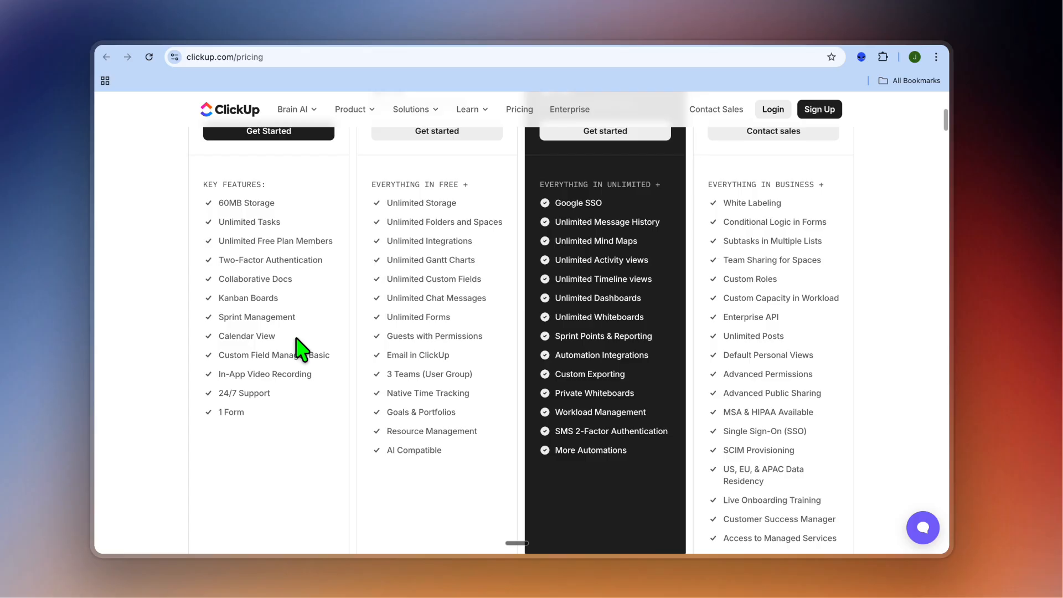
scroll(302, 348, "down", 1)
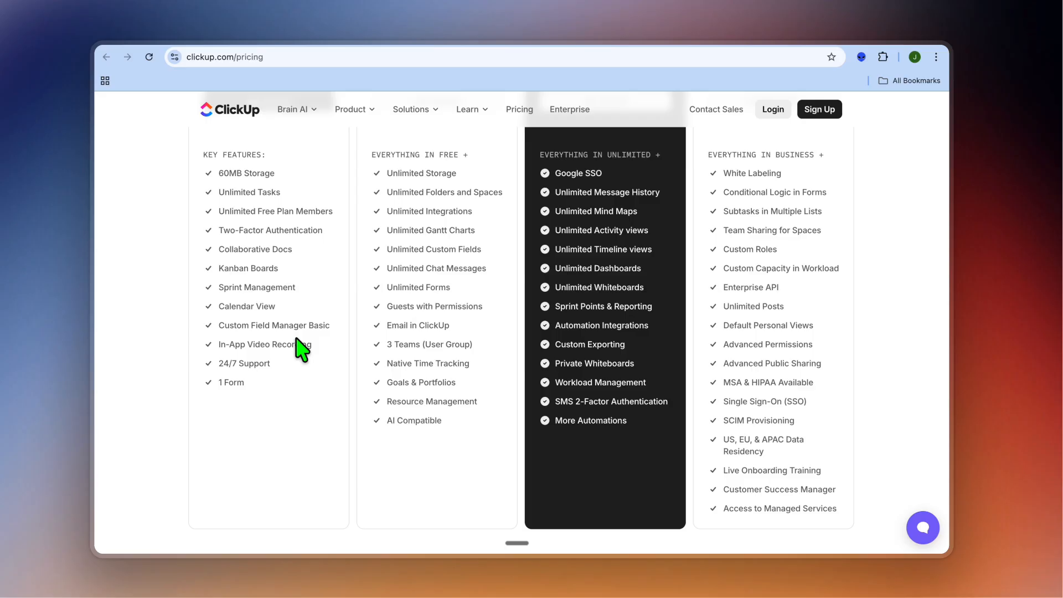
scroll(301, 349, "down", 3)
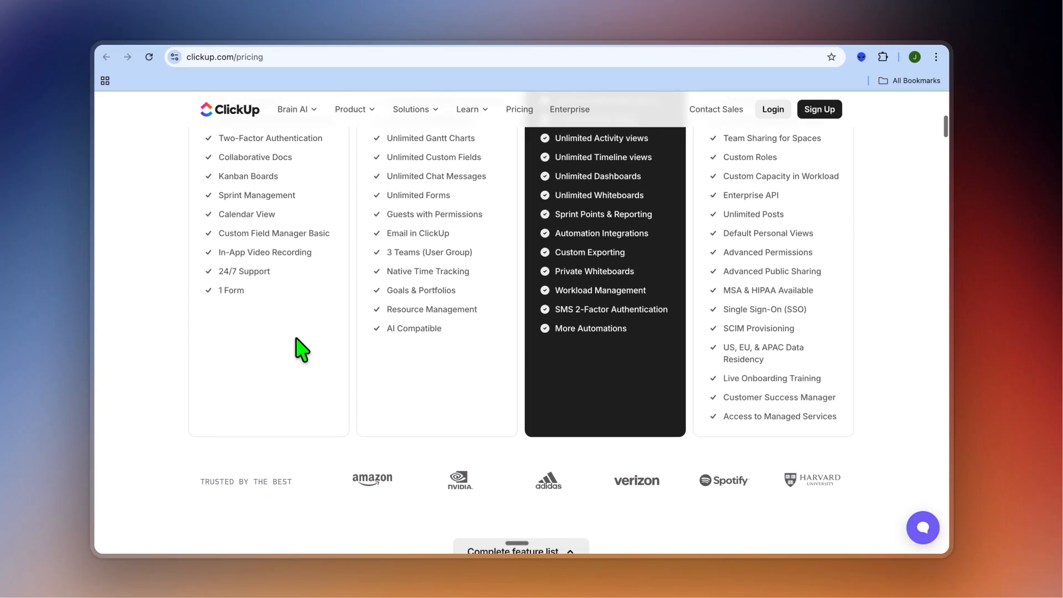
scroll(301, 348, "down", 5)
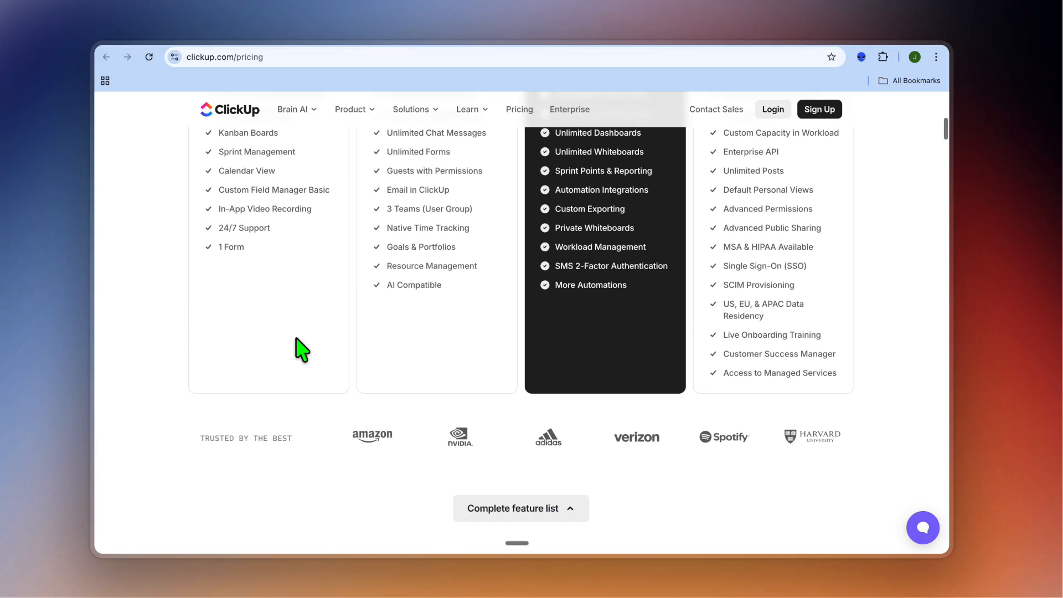
Step: Examine the usage limits and essentials of each plan in the complete feature list, and return to the plan prices
scroll(301, 348, "down", 5)
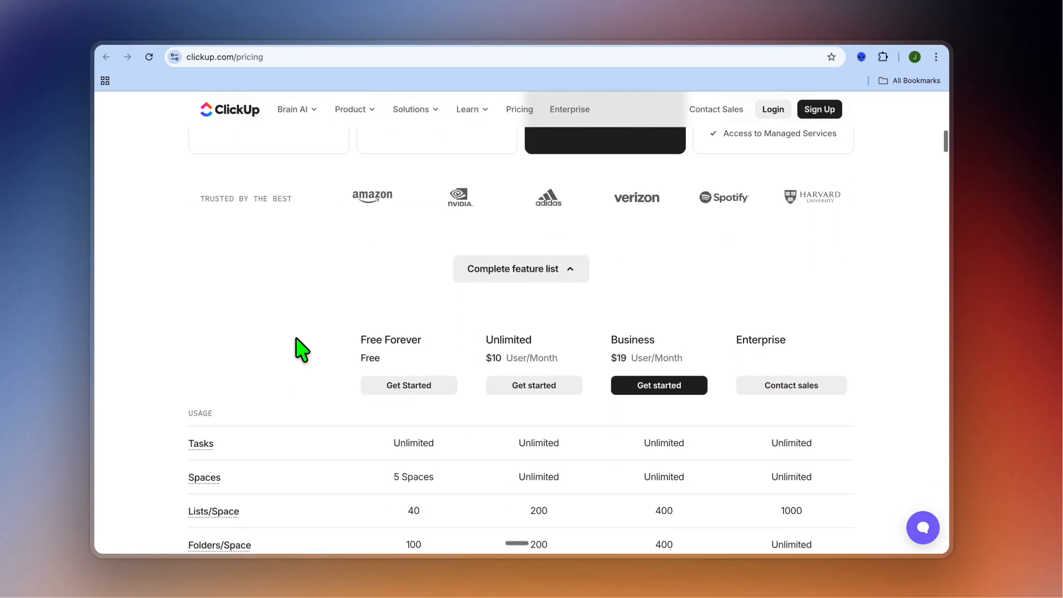
scroll(302, 349, "down", 4)
scroll(302, 349, "down", 1)
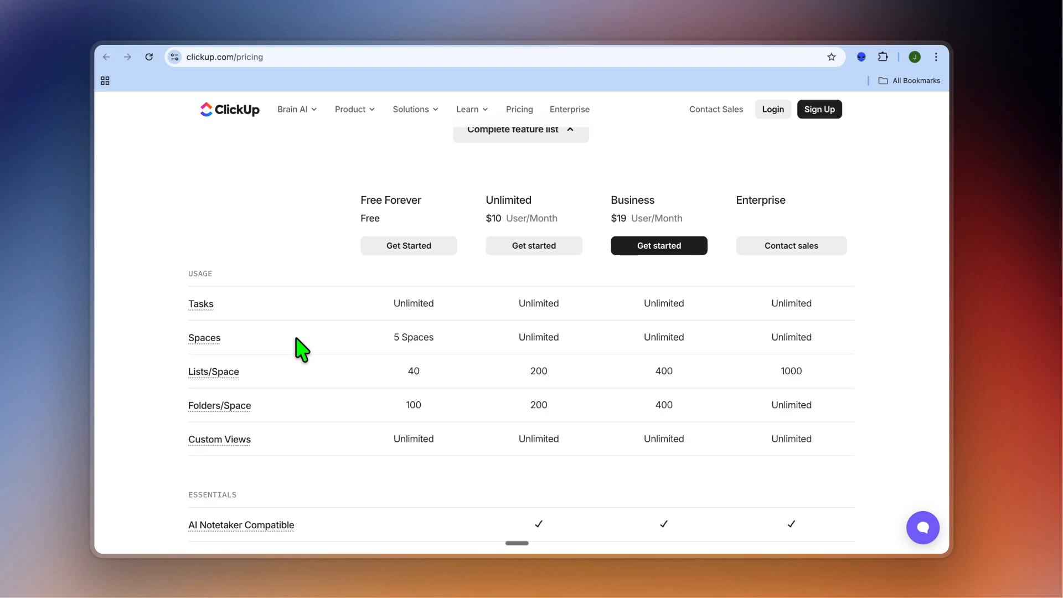
scroll(301, 349, "down", 1)
scroll(302, 349, "down", 1)
scroll(301, 349, "down", 3)
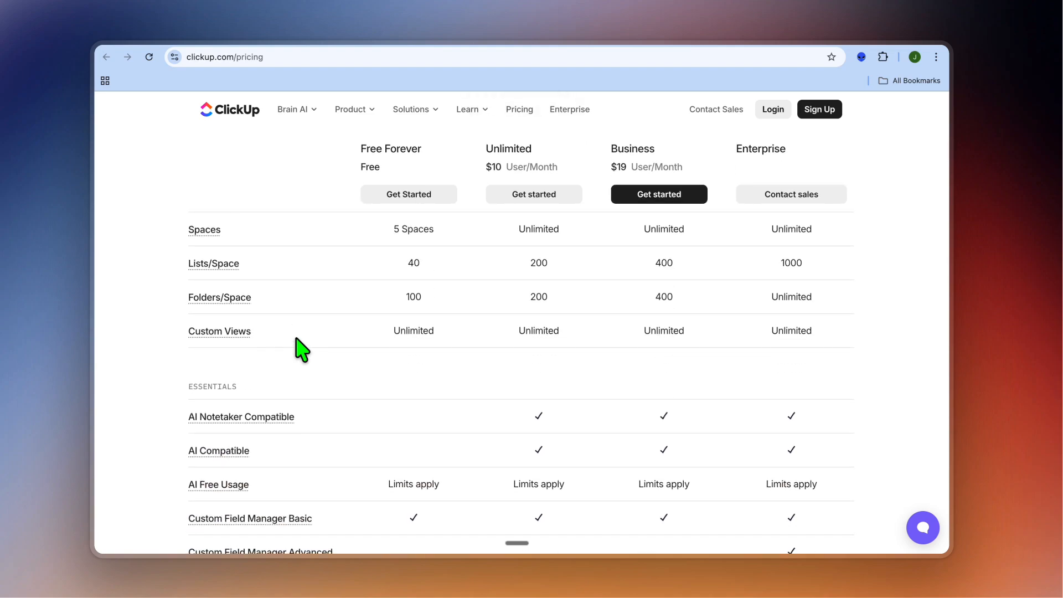
scroll(302, 349, "down", 5)
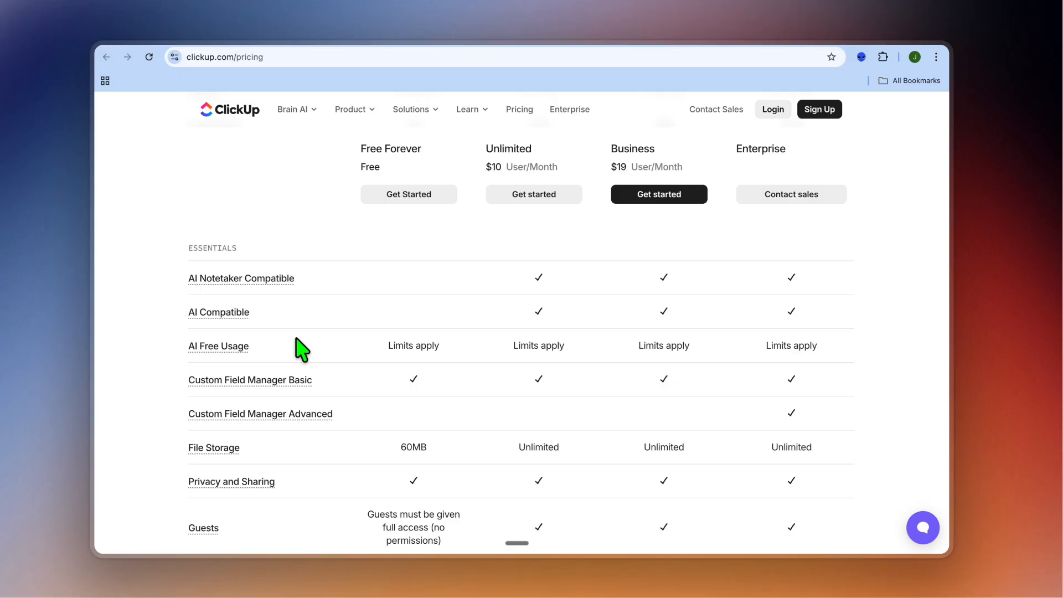
scroll(302, 349, "down", 1)
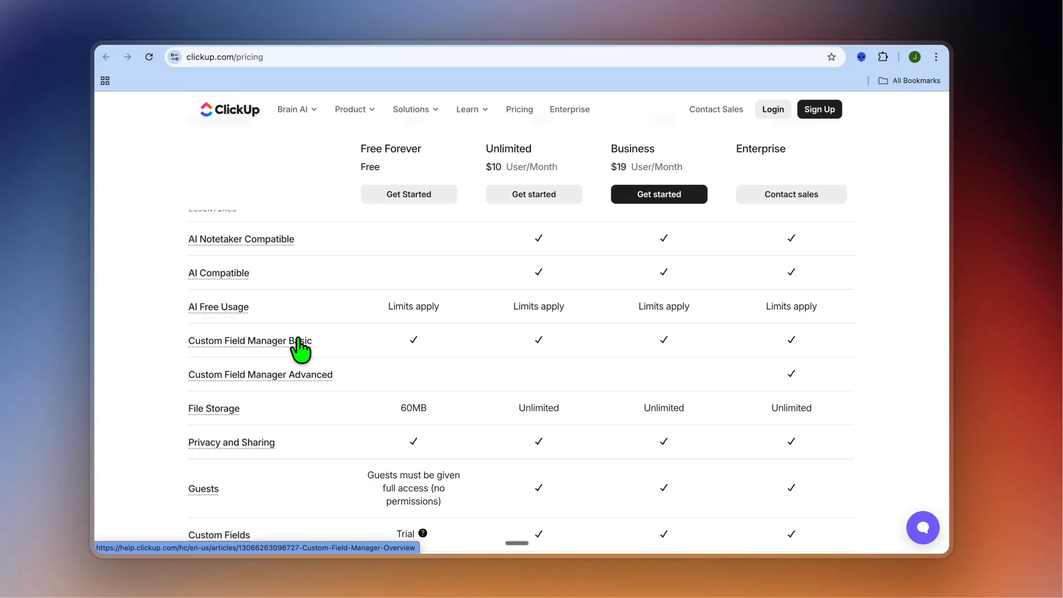
scroll(302, 349, "up", 10)
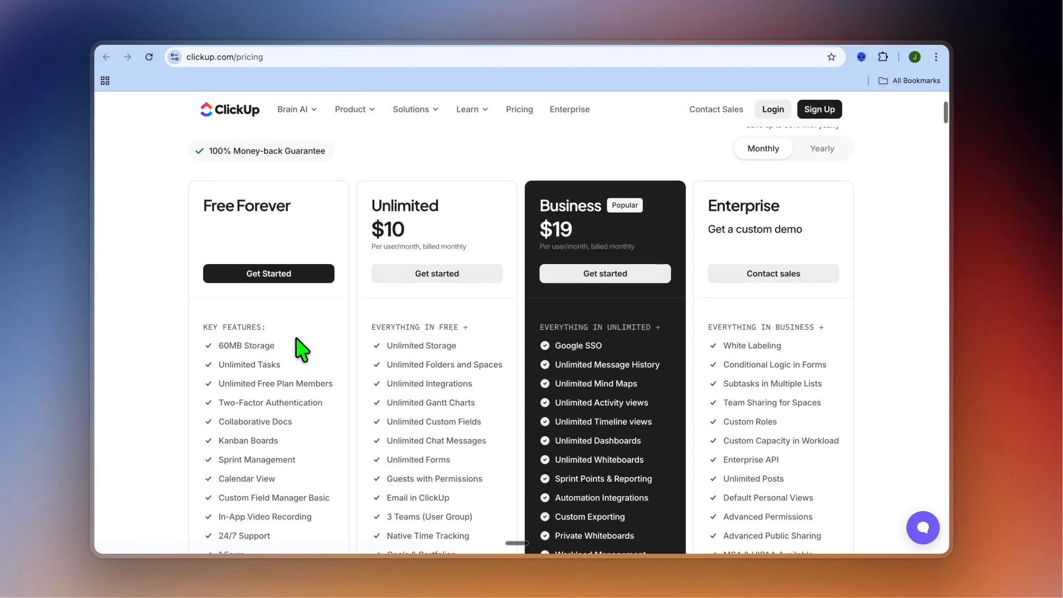
scroll(302, 349, "up", 3)
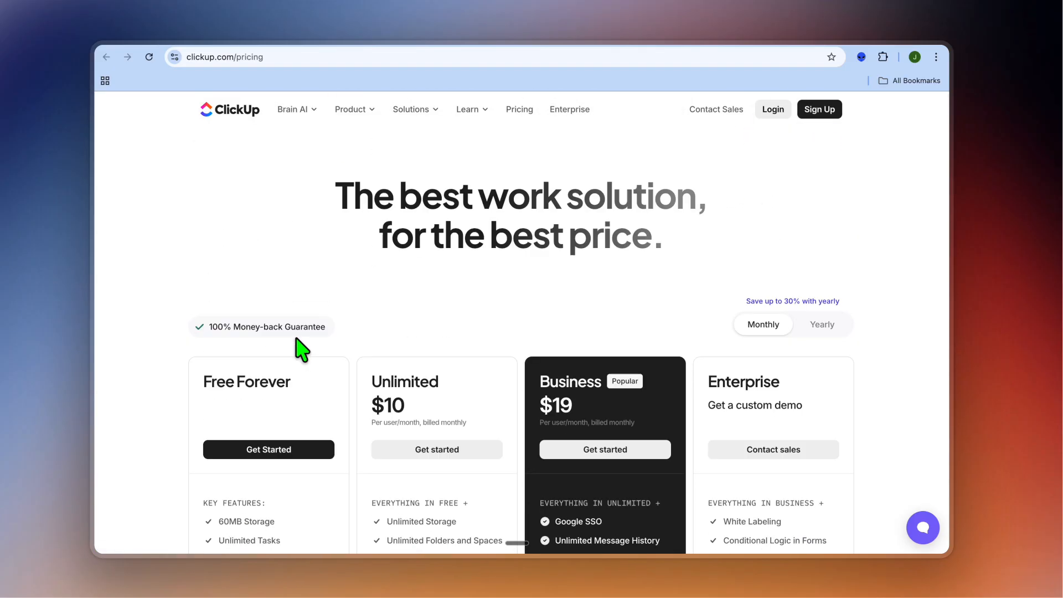